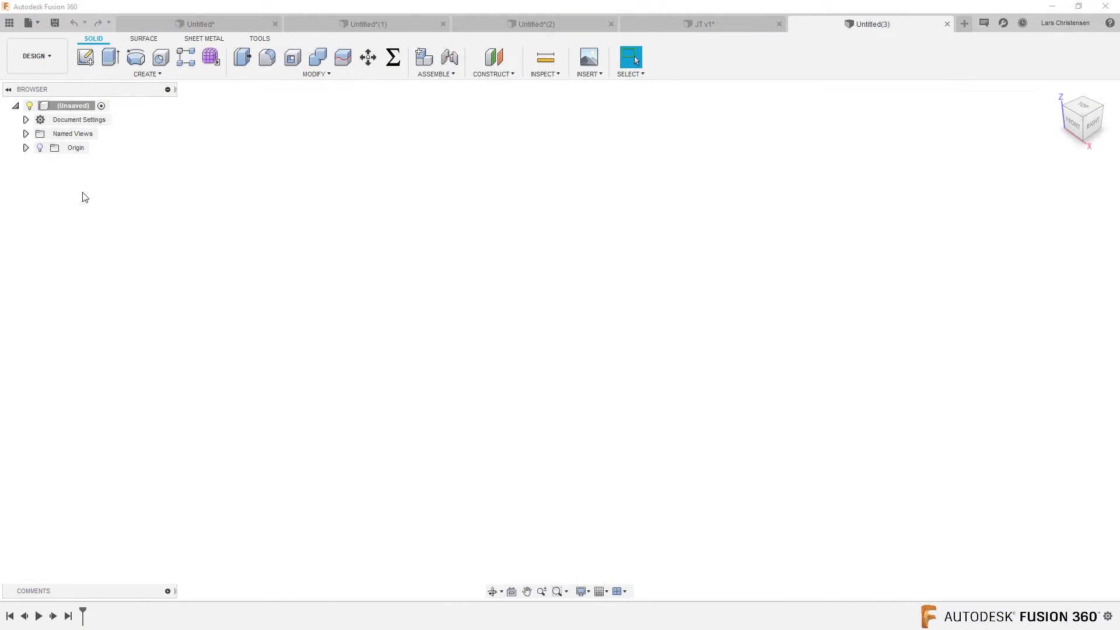
Step: Change the document units to inches
click(26, 120)
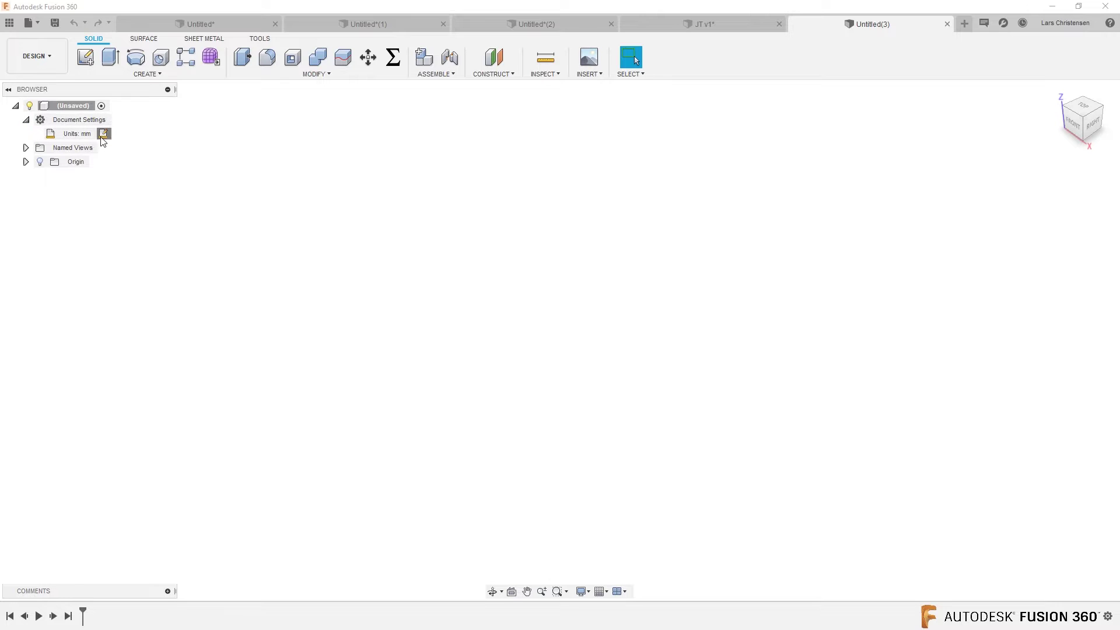
click(103, 134)
click(1056, 177)
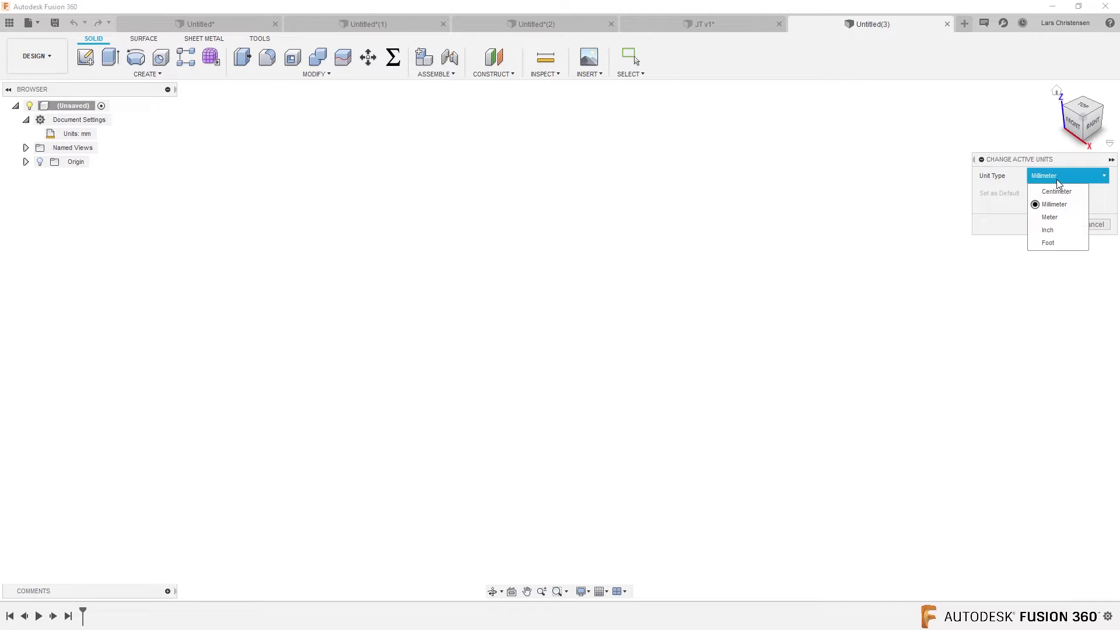
click(1060, 231)
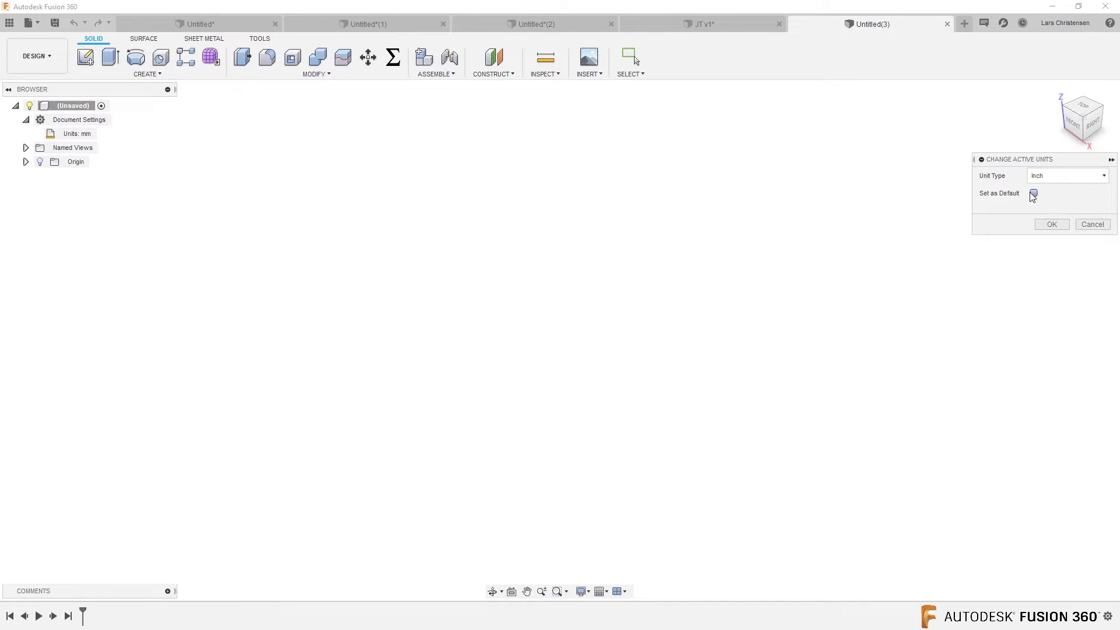
click(1052, 225)
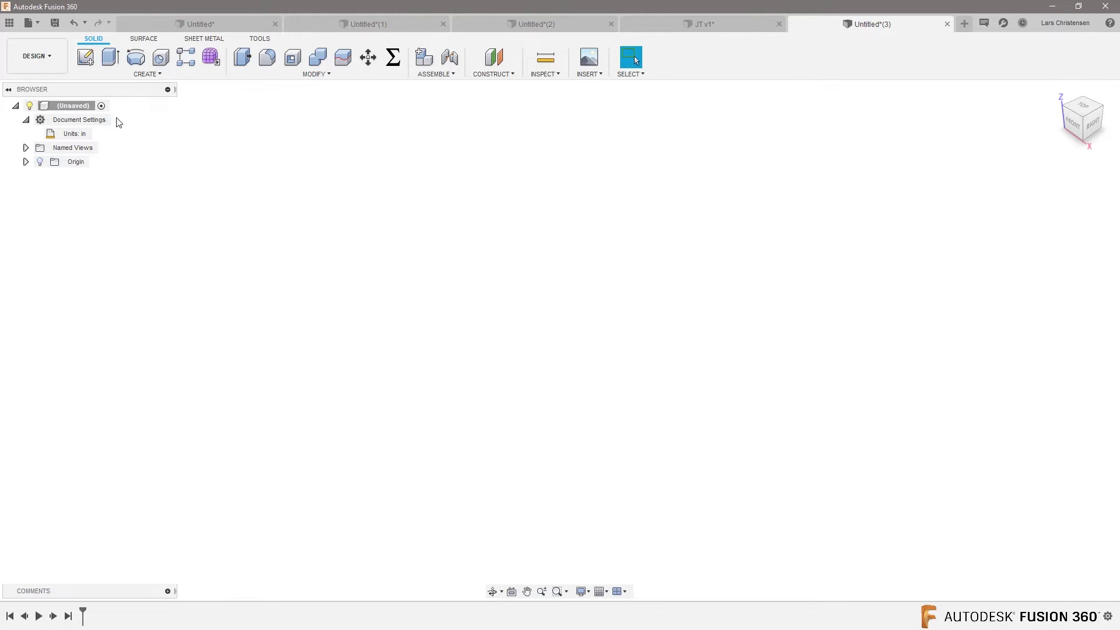
Step: On the front plane, sketch a 2 in diameter circle centred on the origin
click(89, 63)
click(424, 331)
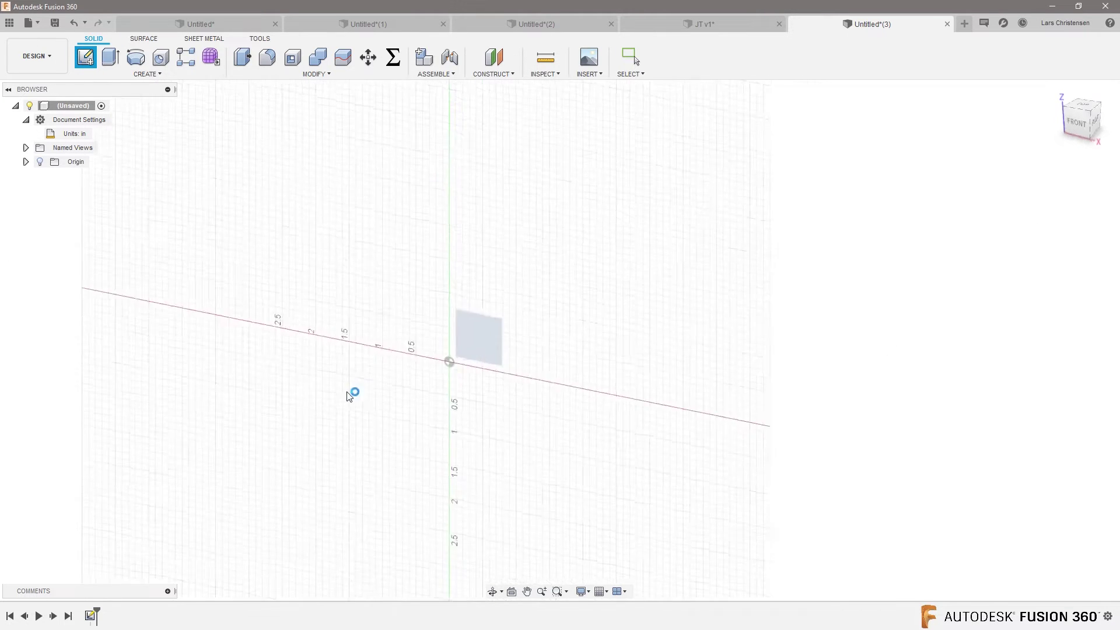
key(c)
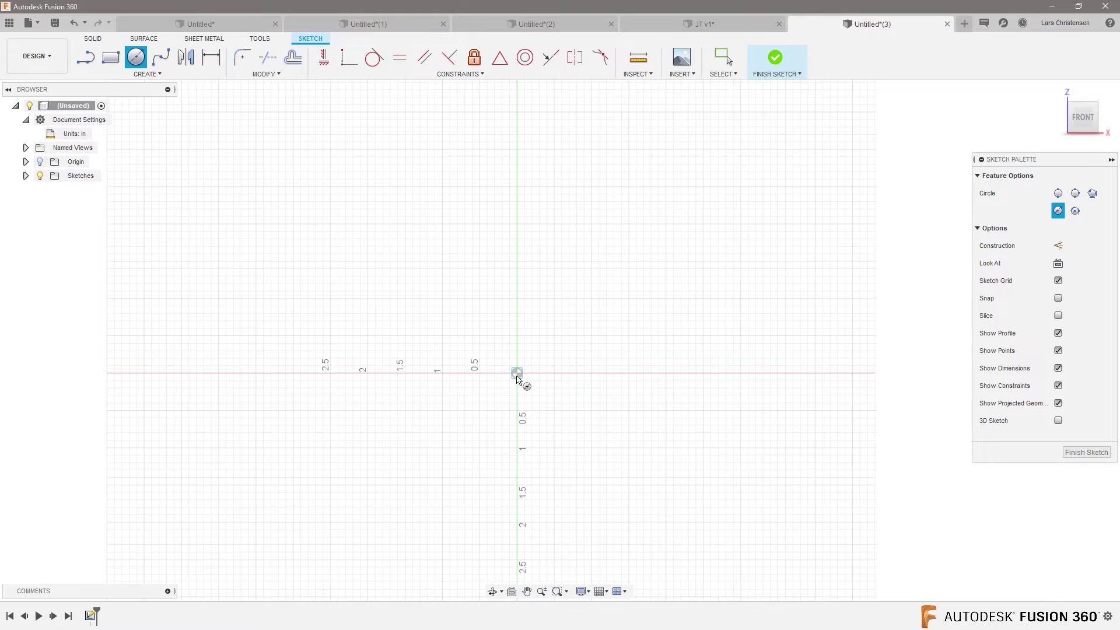
click(516, 374)
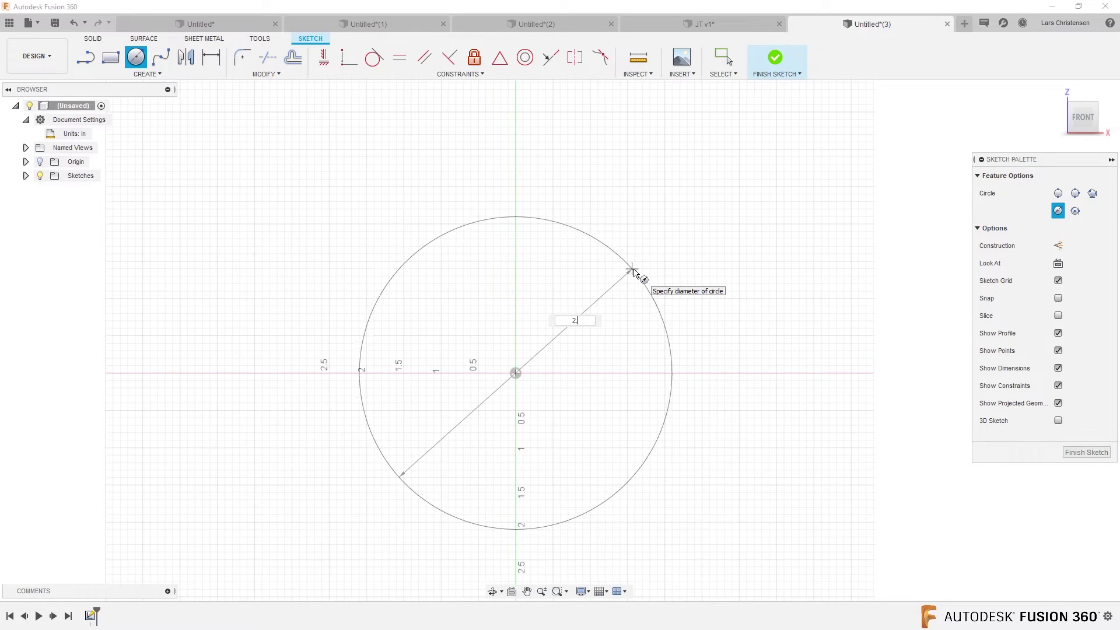
key(Tab)
key(Return)
key(Escape)
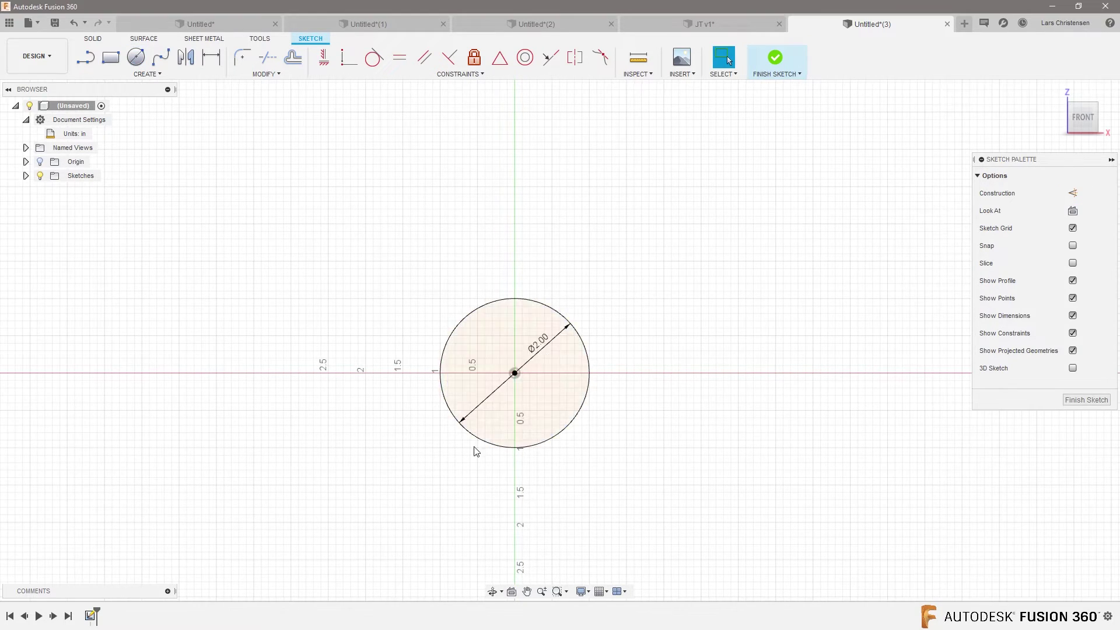
scroll(460, 420, up, 3)
Step: Offset the 2 in circle 0.2 in inward to form a ring profile
key(o)
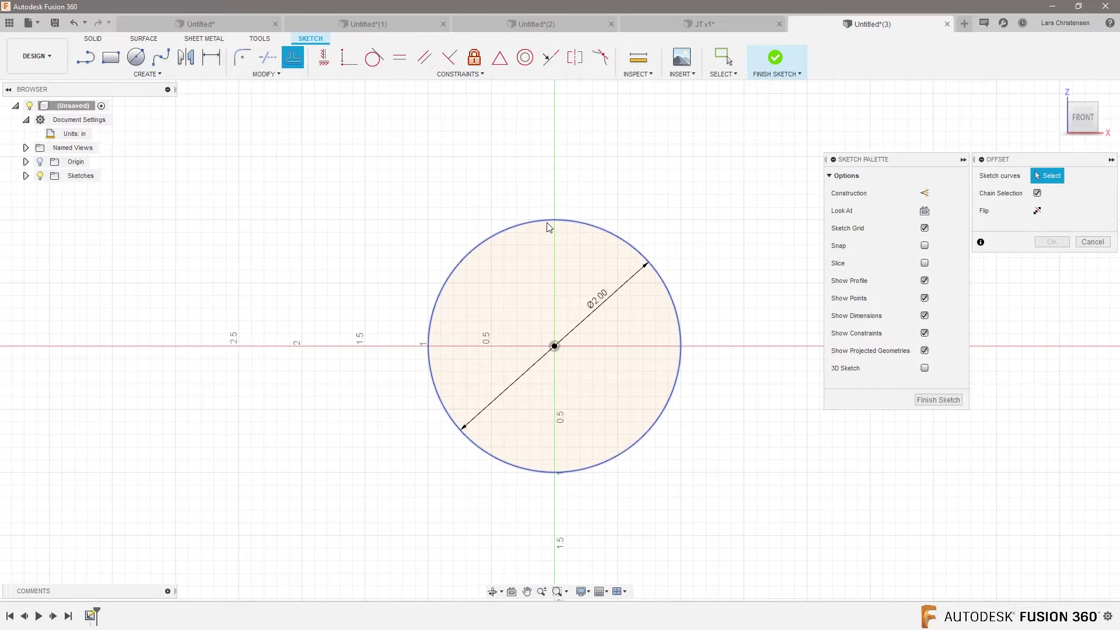
click(548, 220)
drag(548, 221, 547, 240)
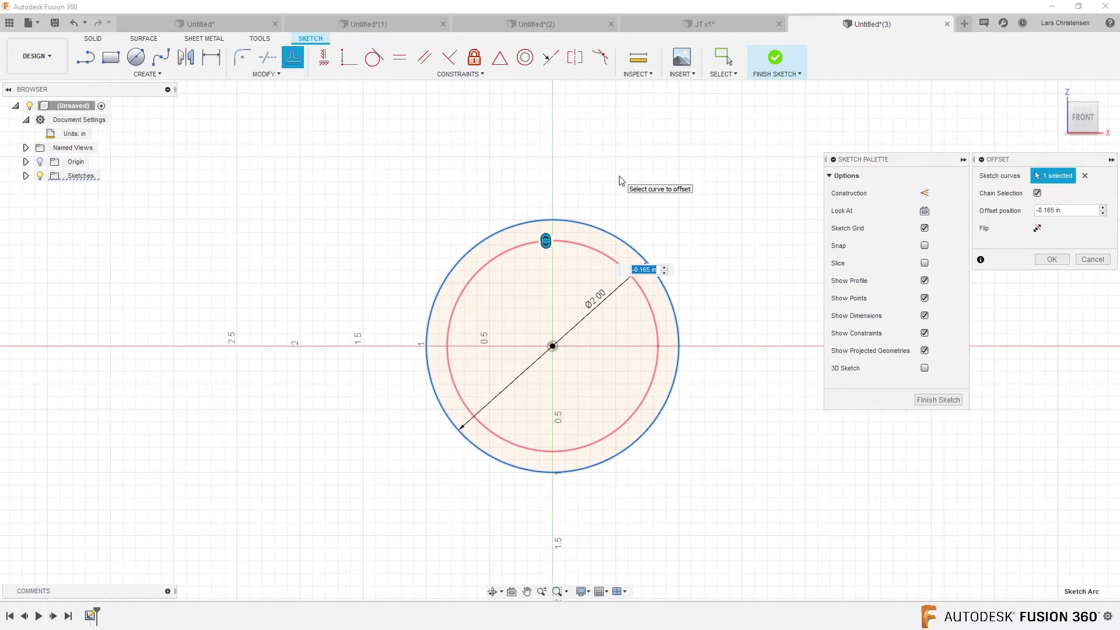
text(.2)
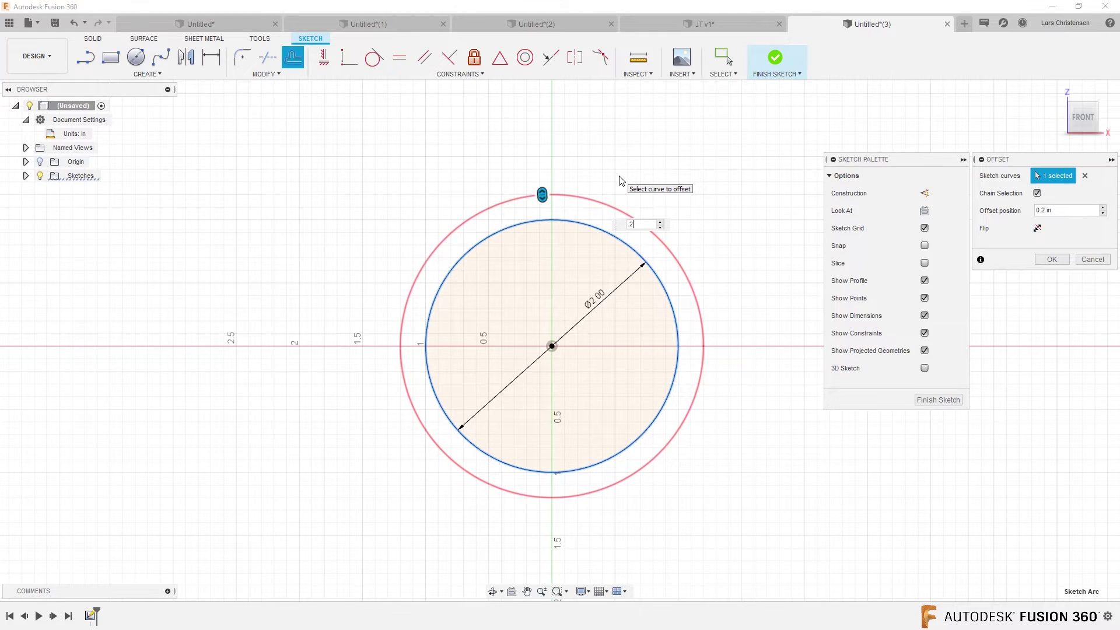
click(1037, 230)
click(1051, 259)
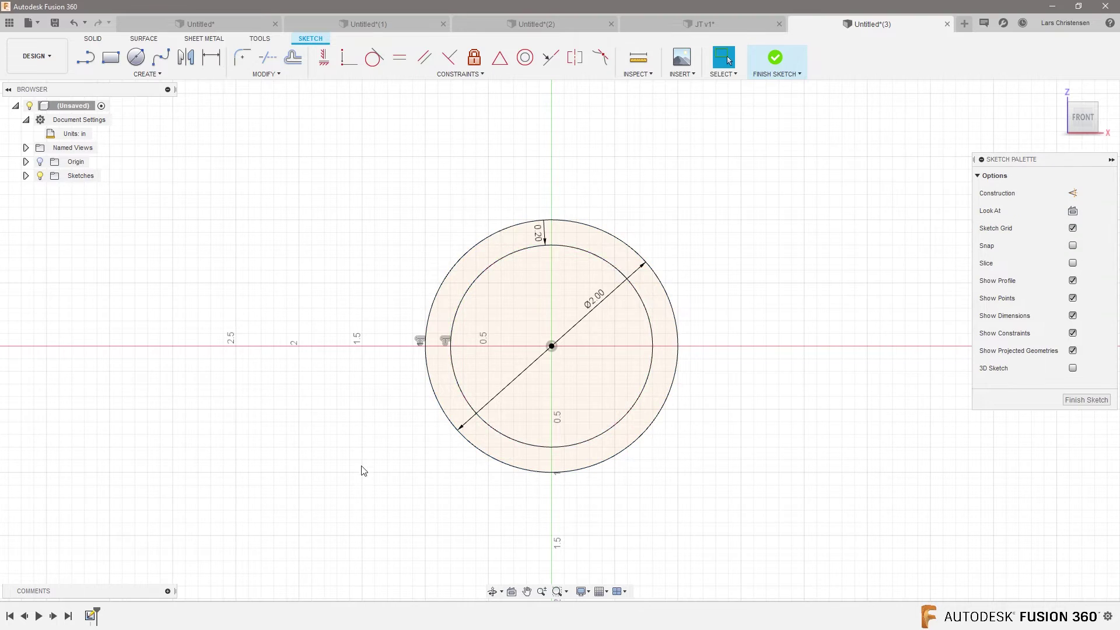
scroll(300, 420, down, 3)
Step: Extrude the ring profile 40 in into a hollow tube and orbit to view it
key(q)
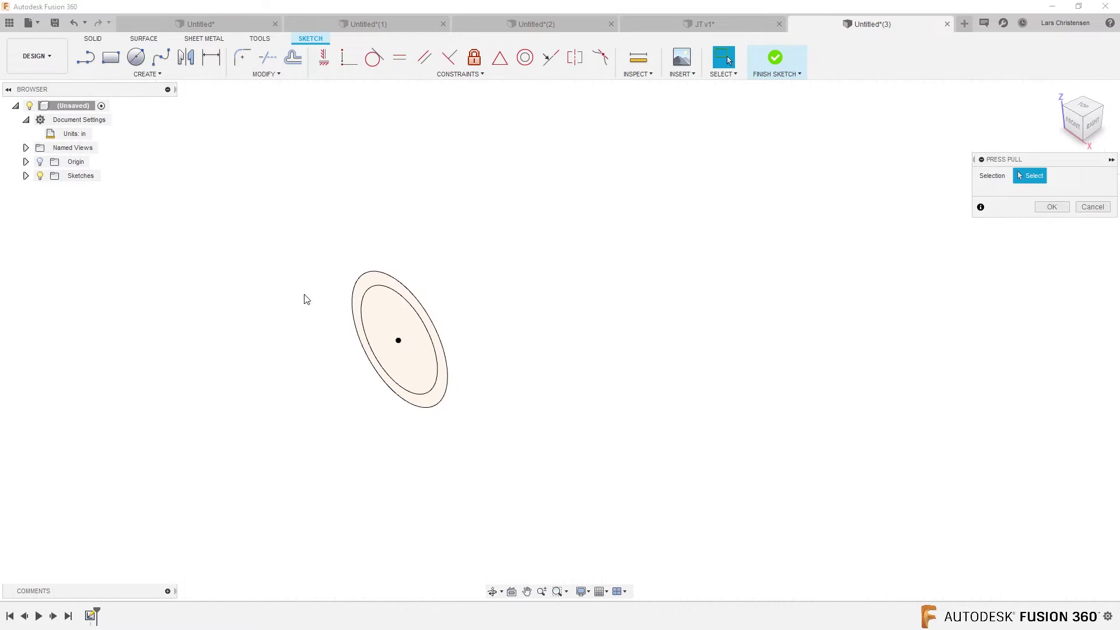
click(373, 276)
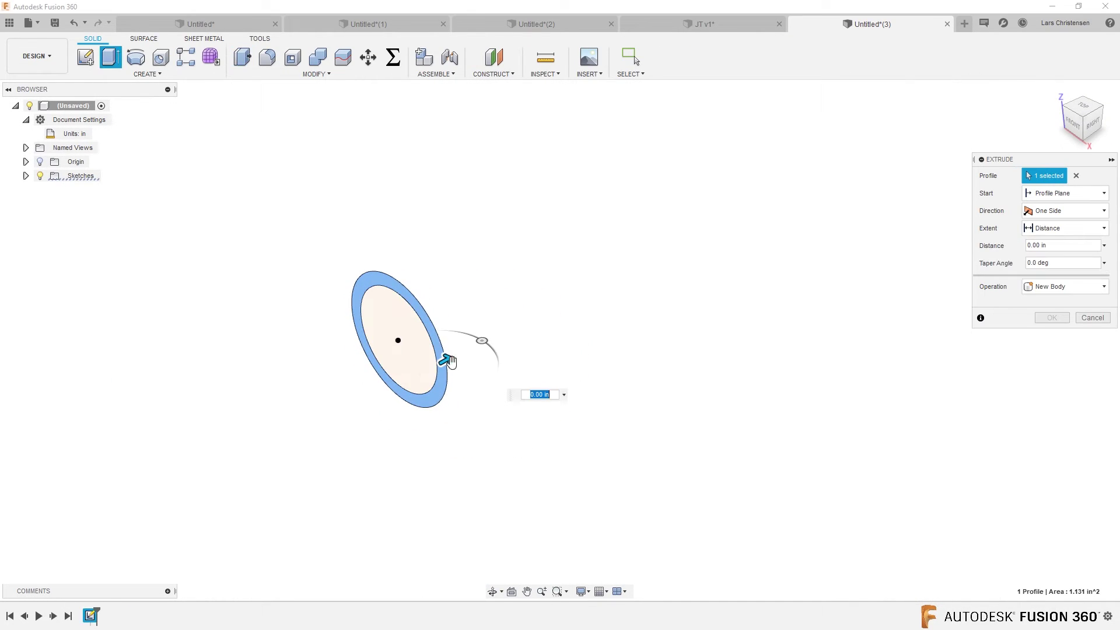
drag(449, 361, 590, 281)
text(4)
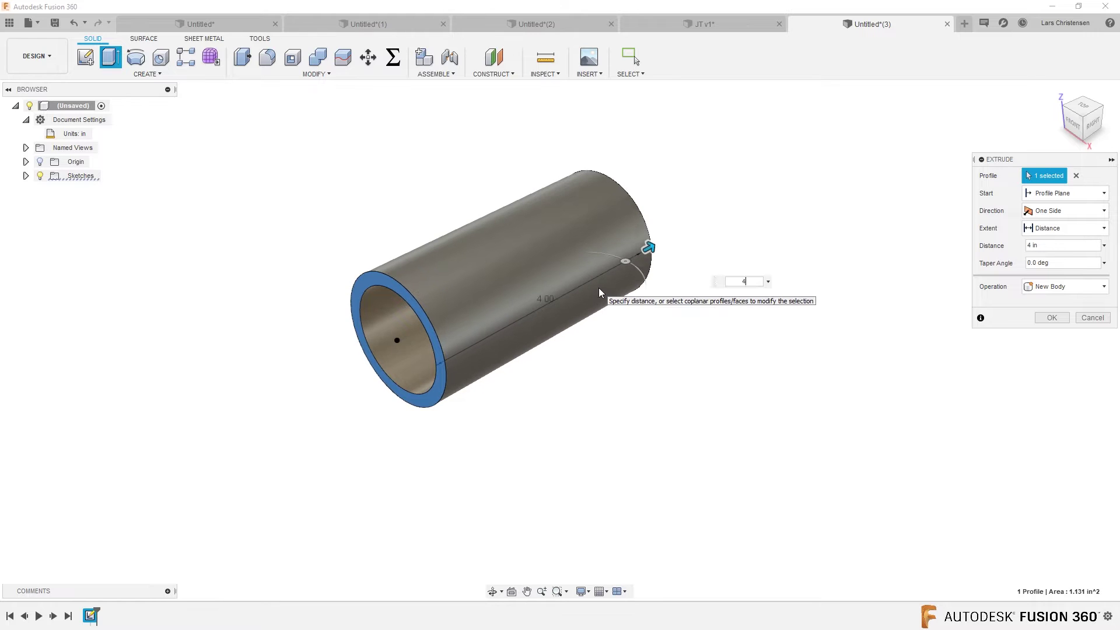
text(0)
key(Return)
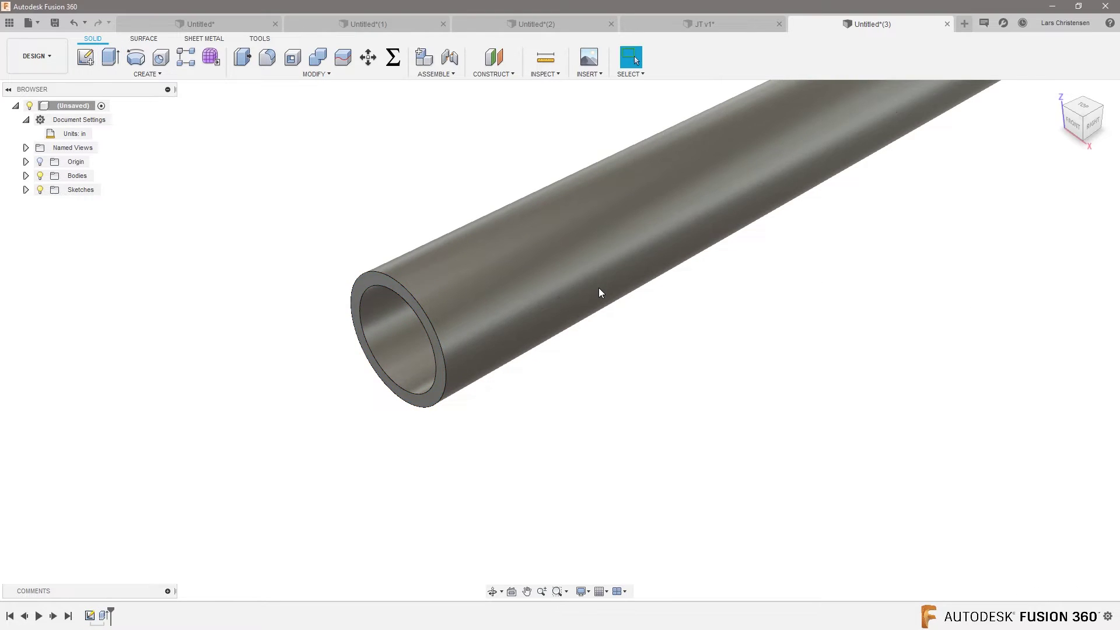
scroll(158, 513, down, 5)
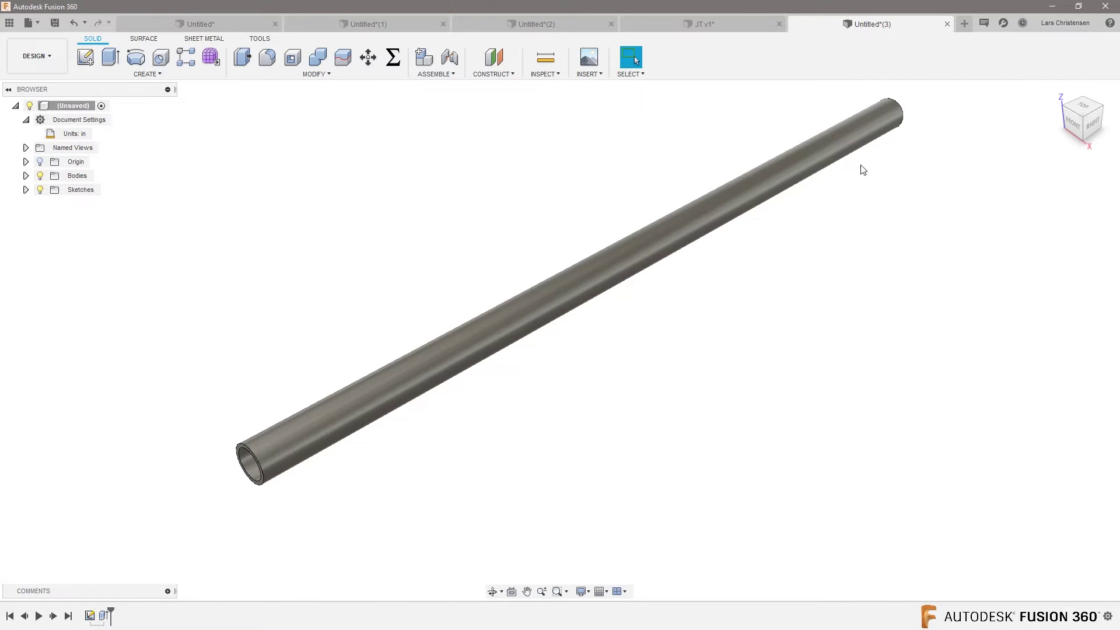
shift+middle_drag(455, 506, 475, 245)
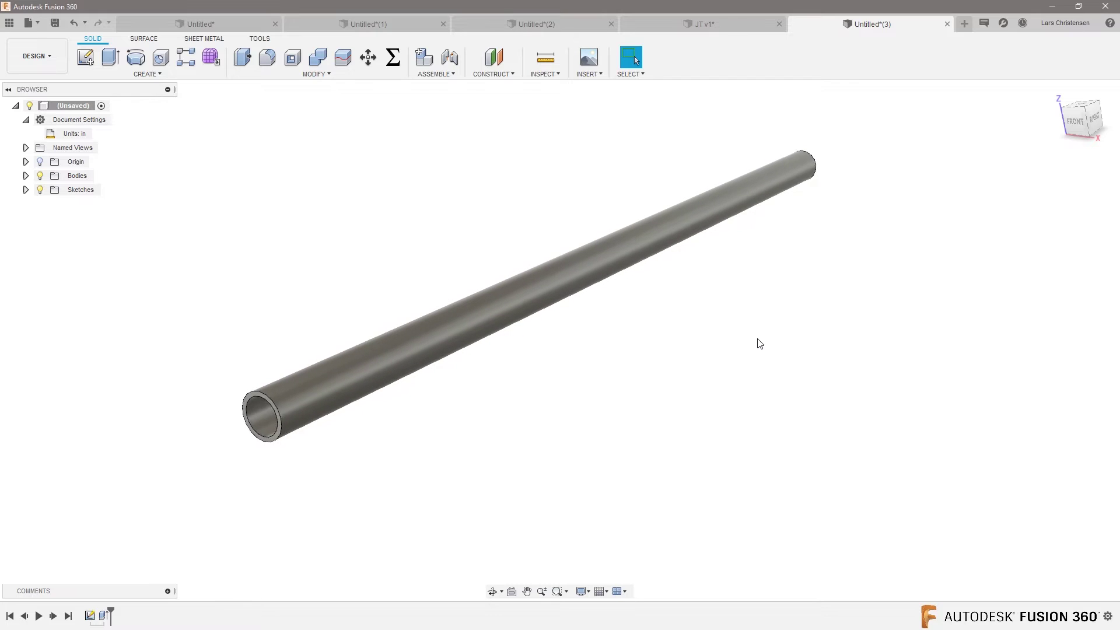
Step: Show the origin axes and create a construction plane tilted 32 degrees about the Y axis
click(39, 161)
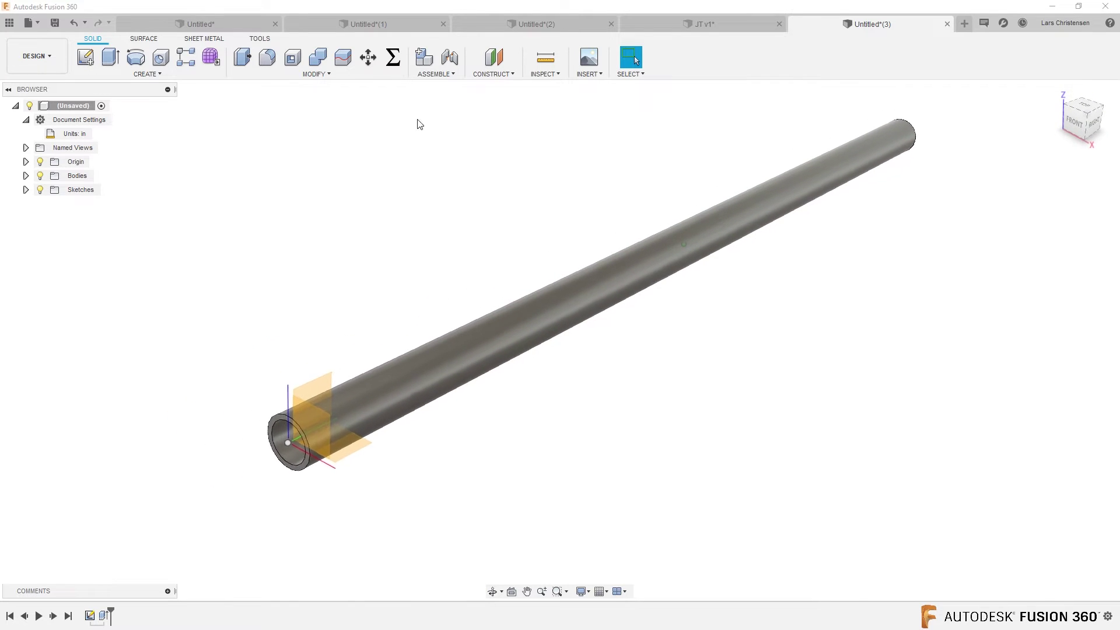
click(546, 74)
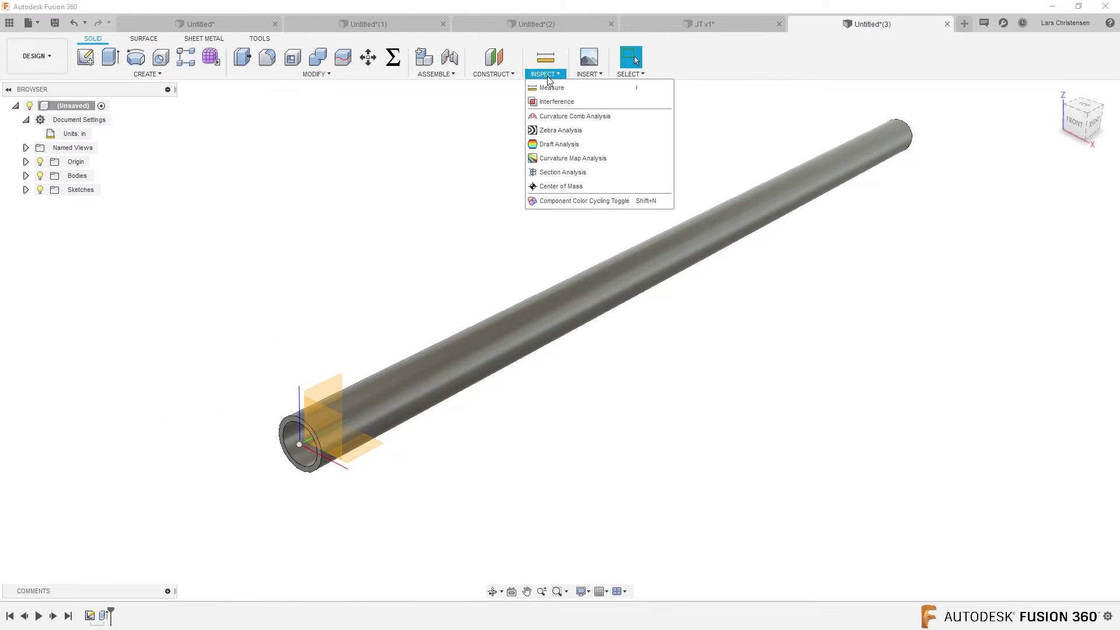
mouse_move(508, 76)
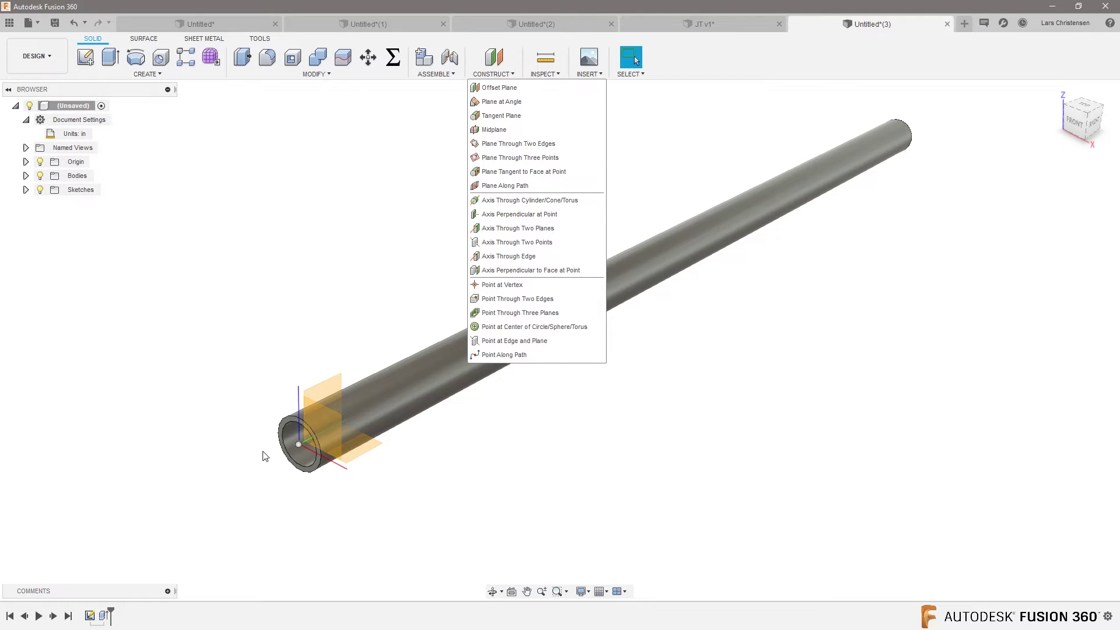
click(504, 103)
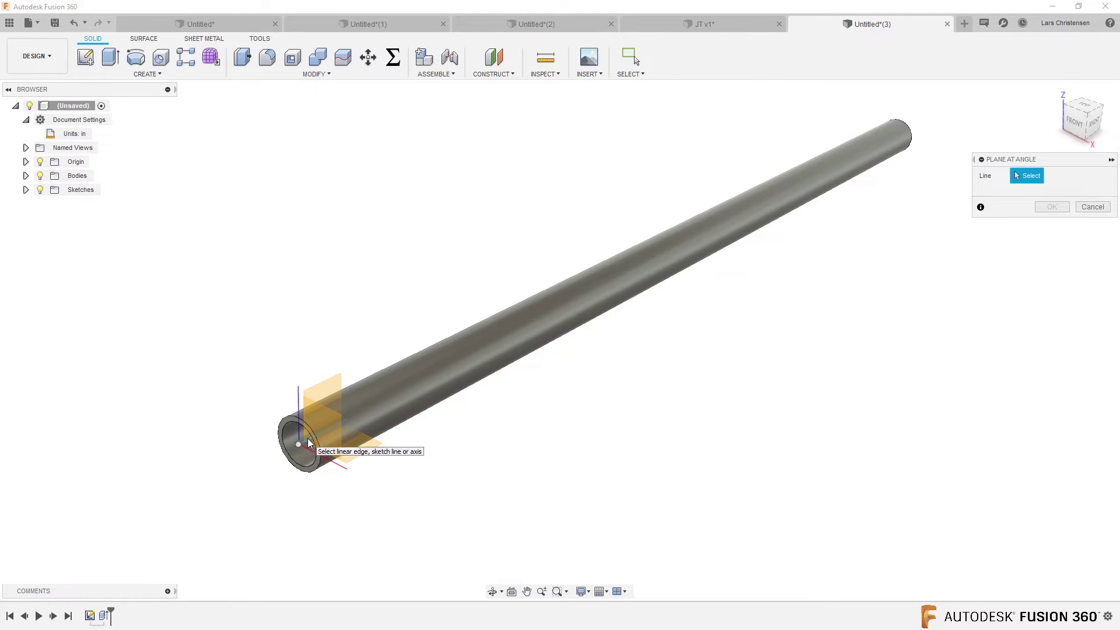
click(302, 460)
scroll(303, 455, up, 2)
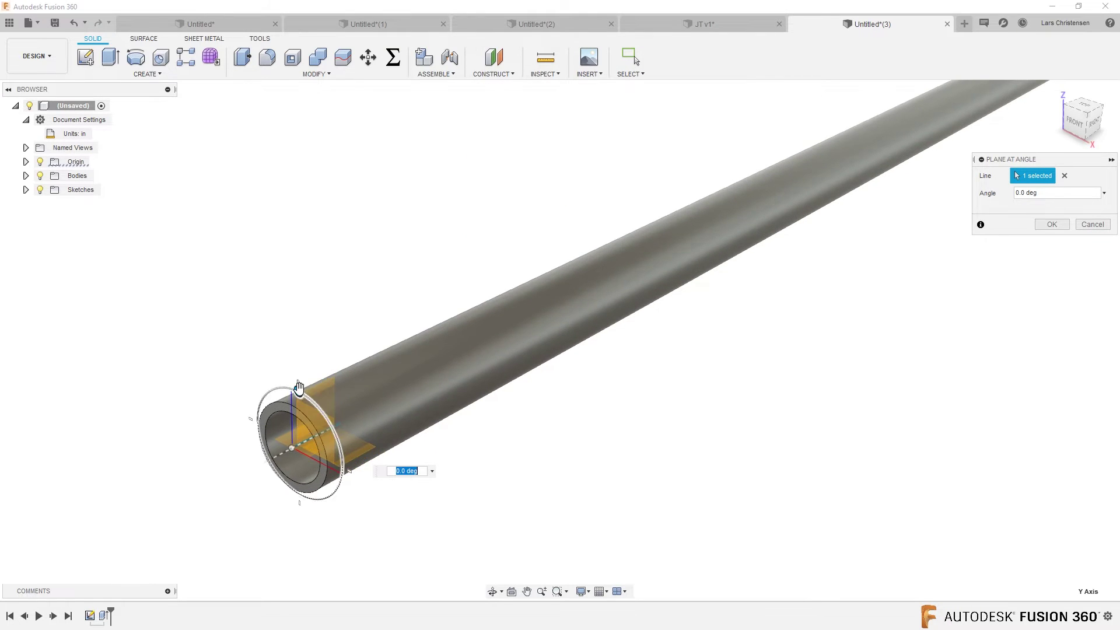
drag(298, 391, 321, 410)
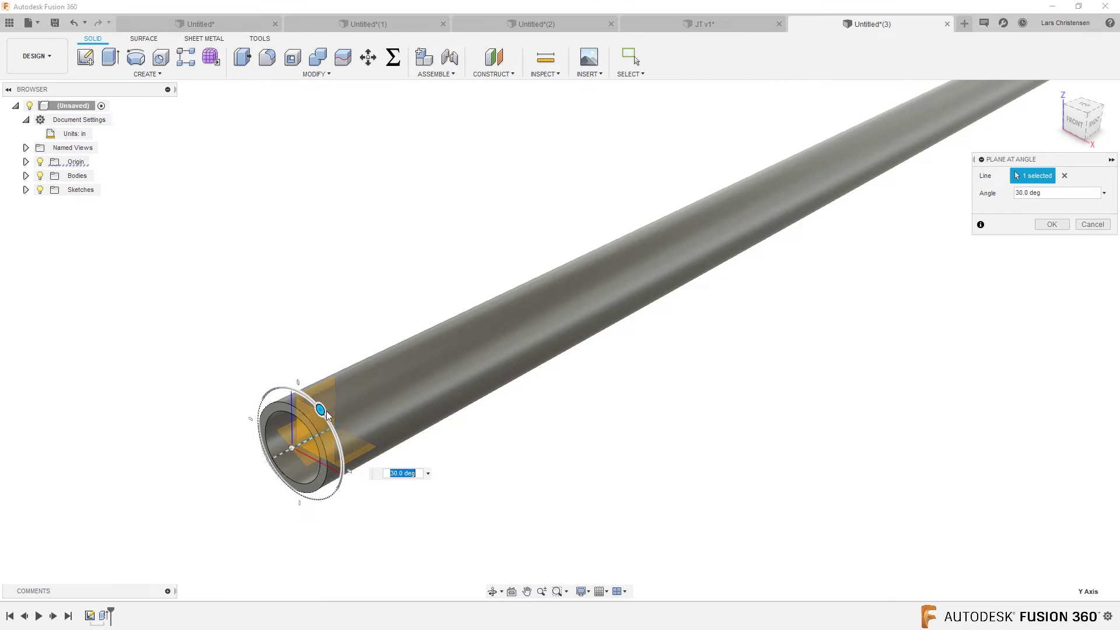
key(Return)
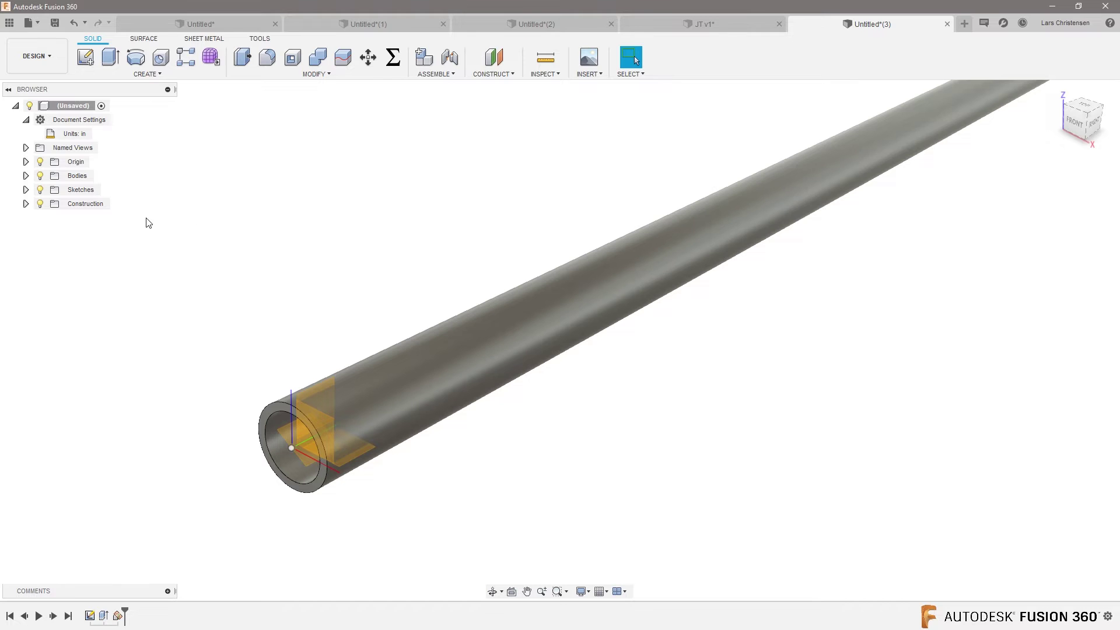
Step: Begin a new sketch on the angled construction plane, leaving the Line tool active
click(85, 56)
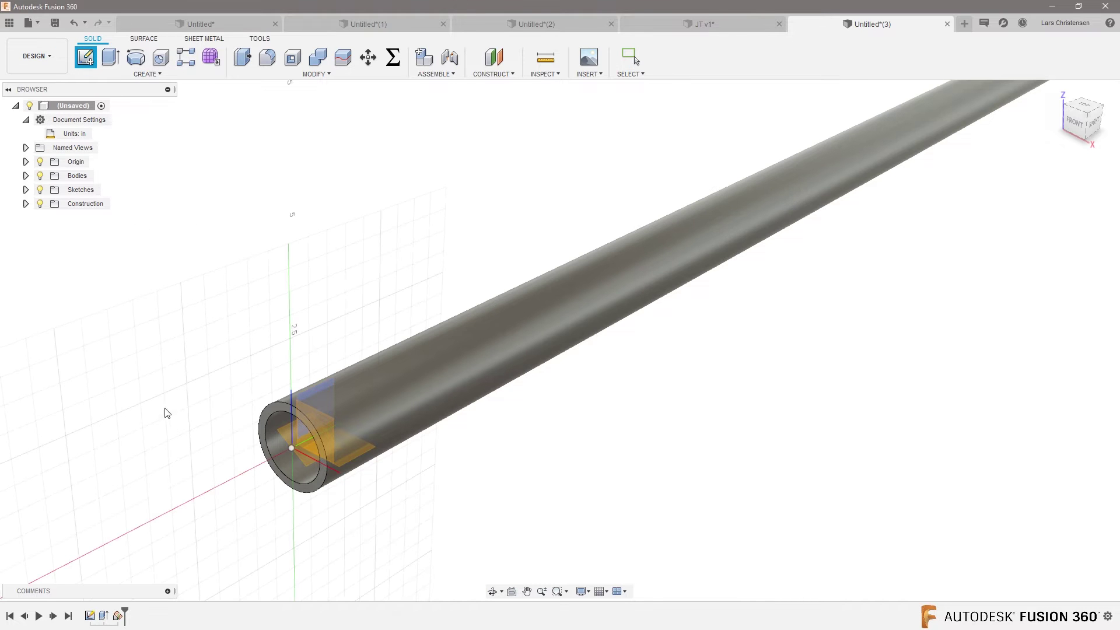
click(282, 436)
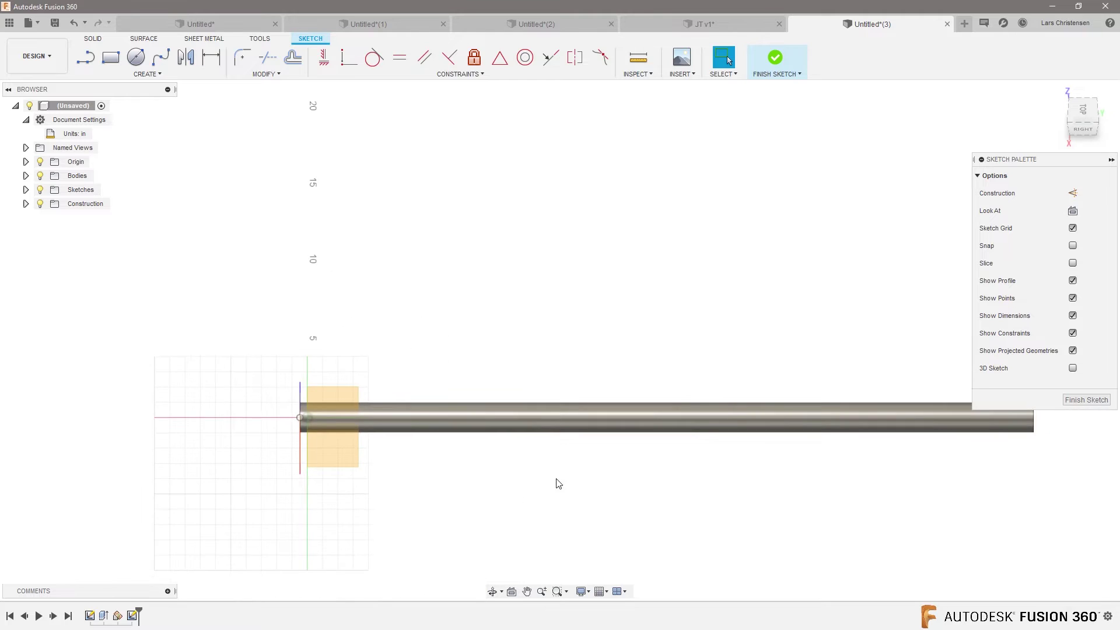
key(l)
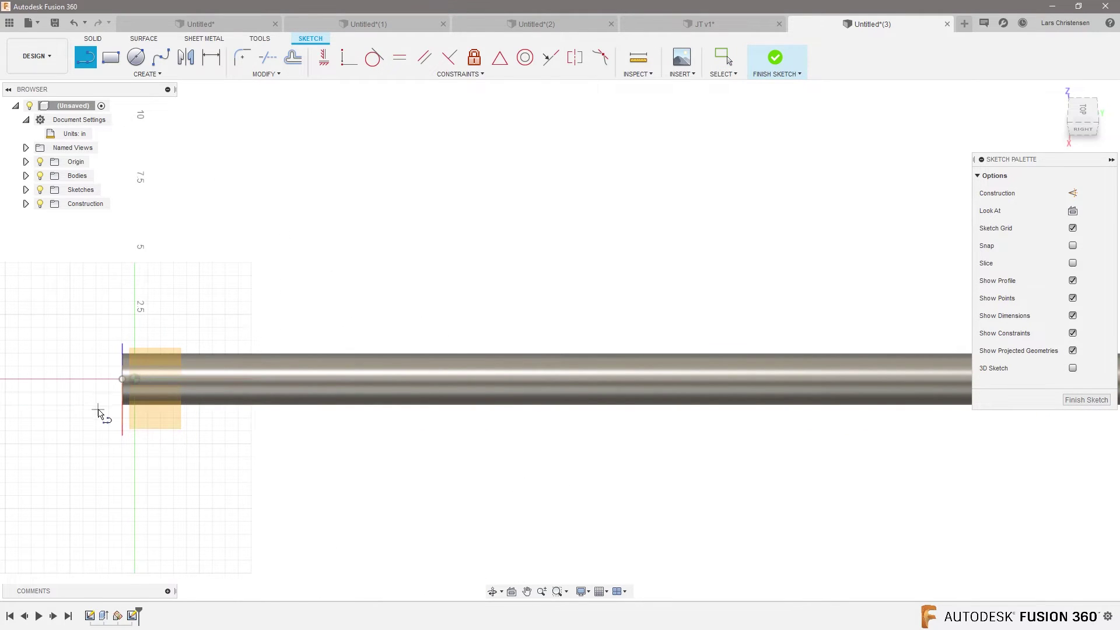
key(p)
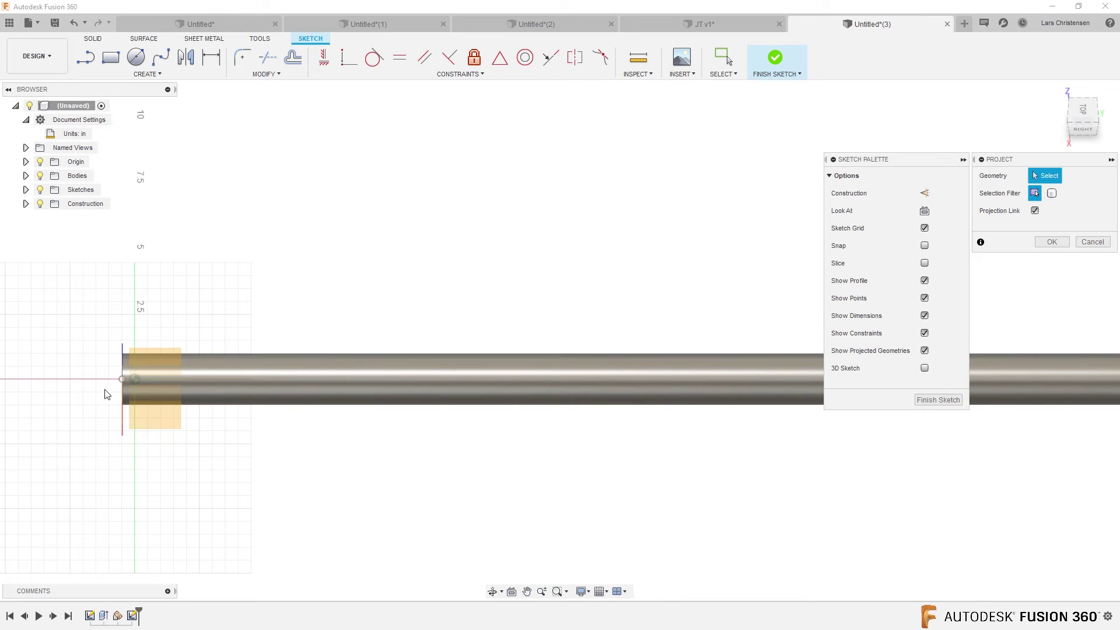
scroll(110, 405, up, 1)
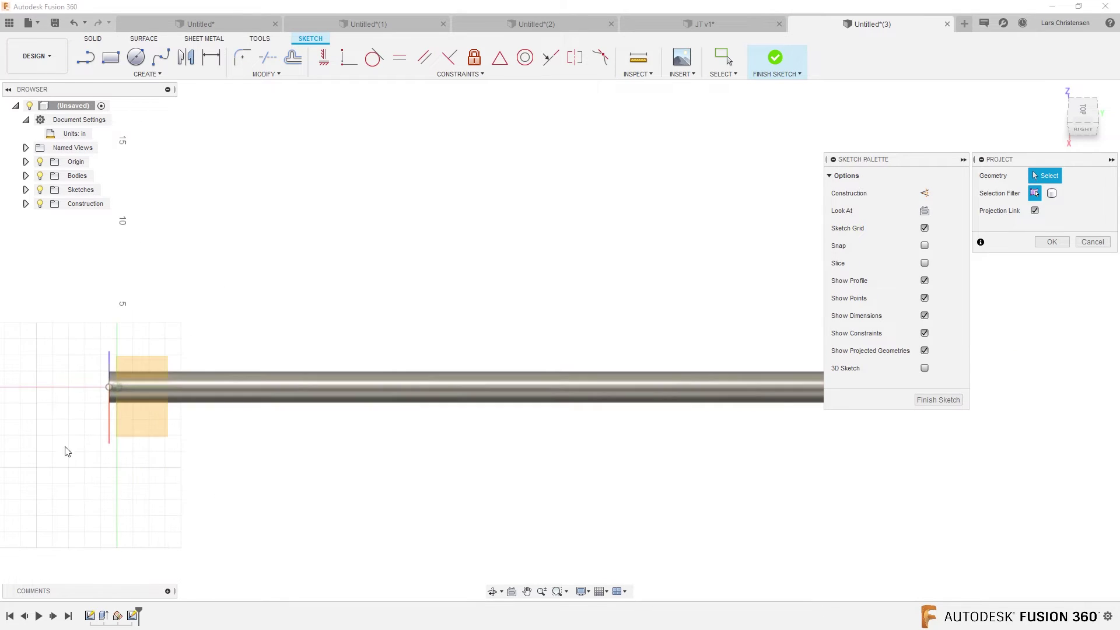
scroll(88, 389, up, 3)
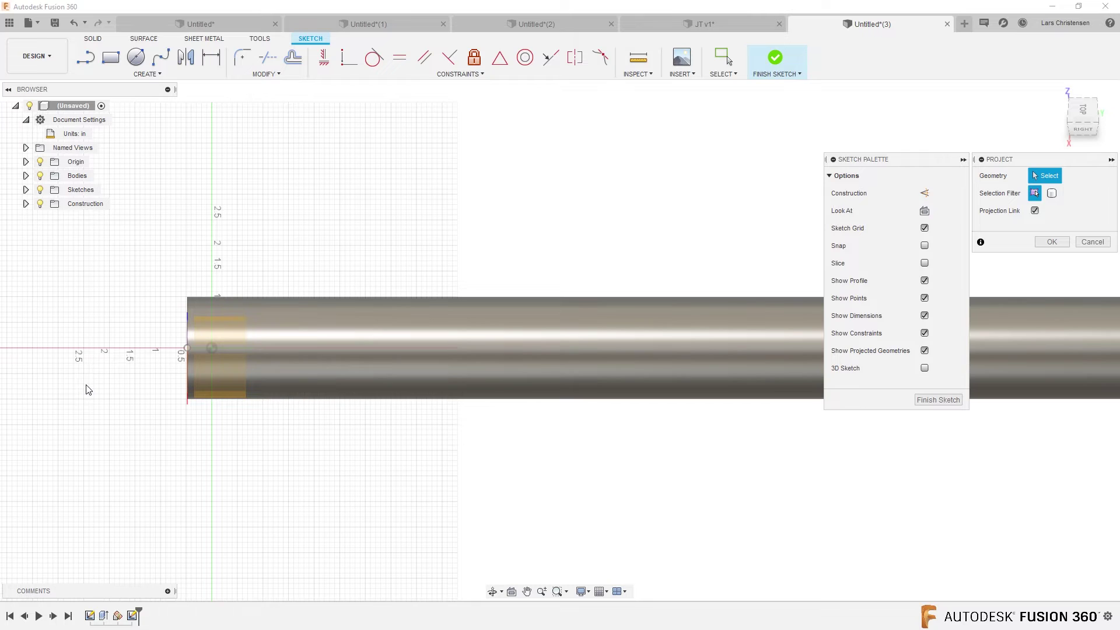
key(l)
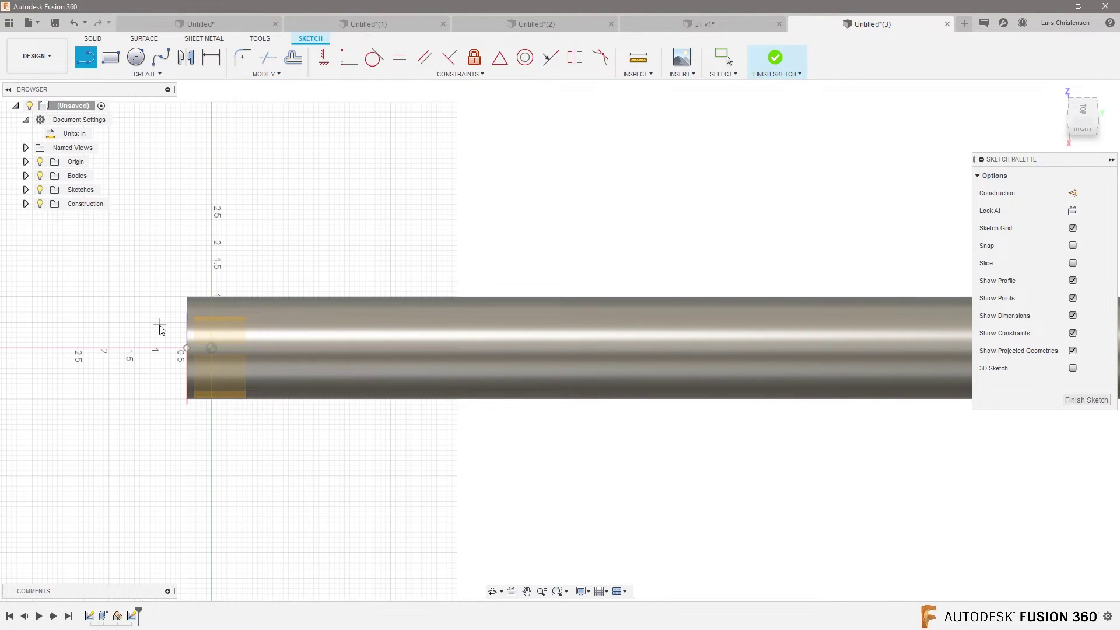
Step: Draw a line from the tube's starting end out along its axis
click(187, 325)
scroll(192, 344, down, 5)
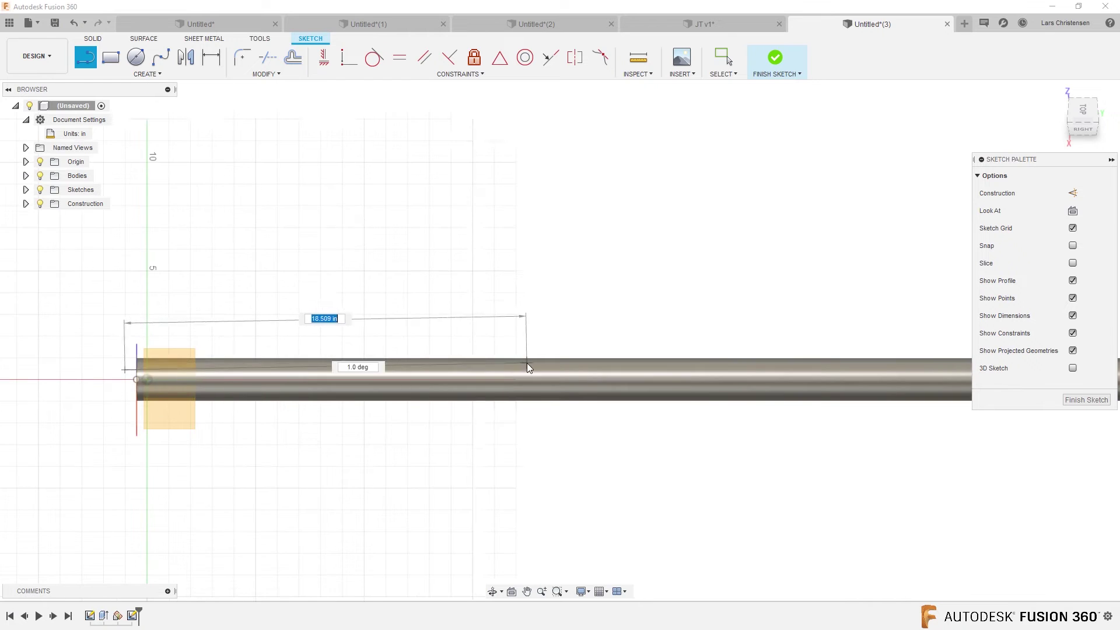
scroll(526, 367, down, 3)
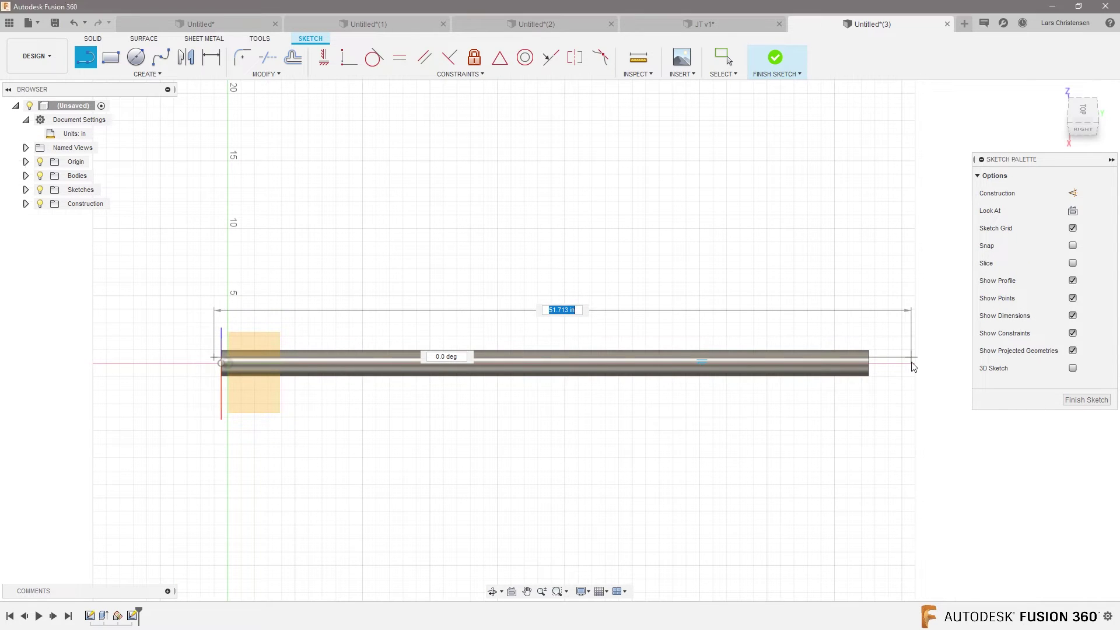
click(914, 364)
scroll(483, 350, up, 2)
scroll(421, 418, down, 4)
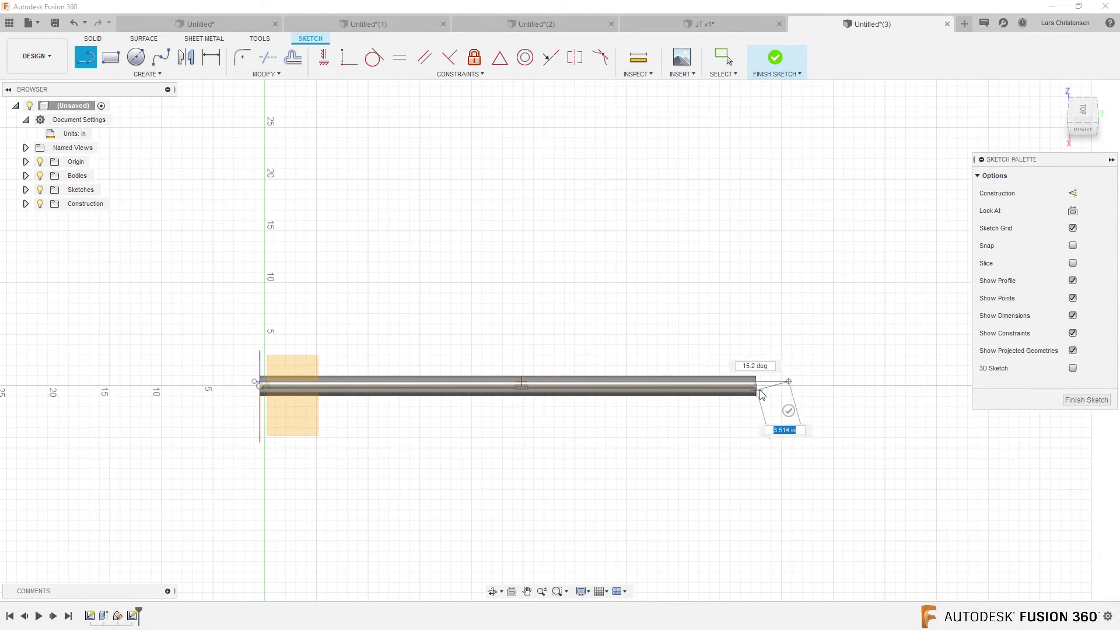
click(789, 410)
scroll(285, 411, up, 4)
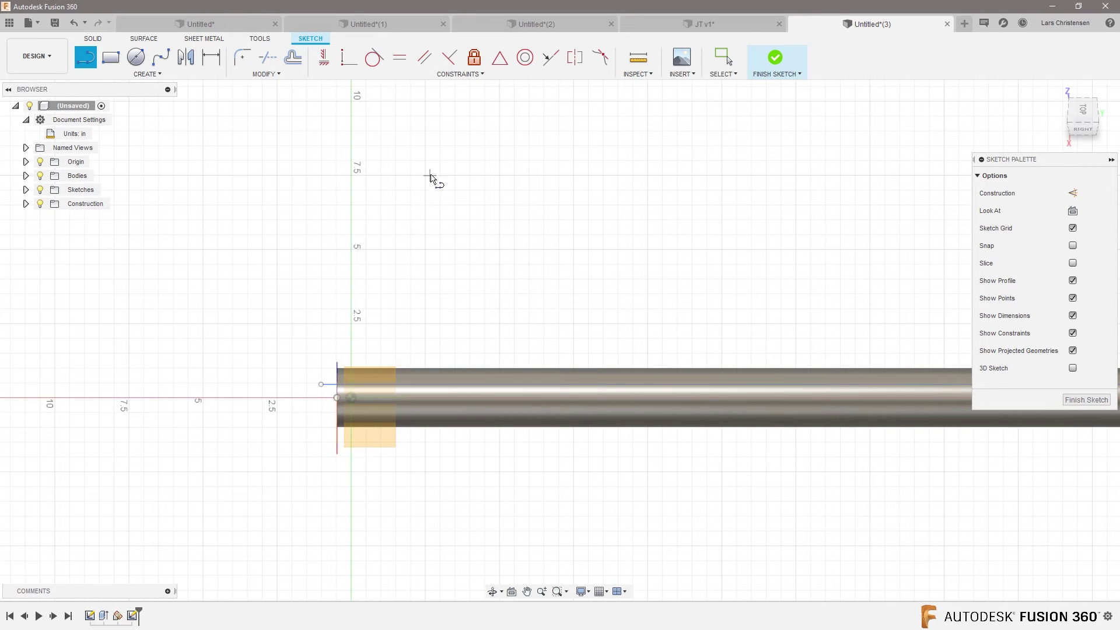
Step: Make the line's far endpoint coincident with the tube's end edge
click(348, 58)
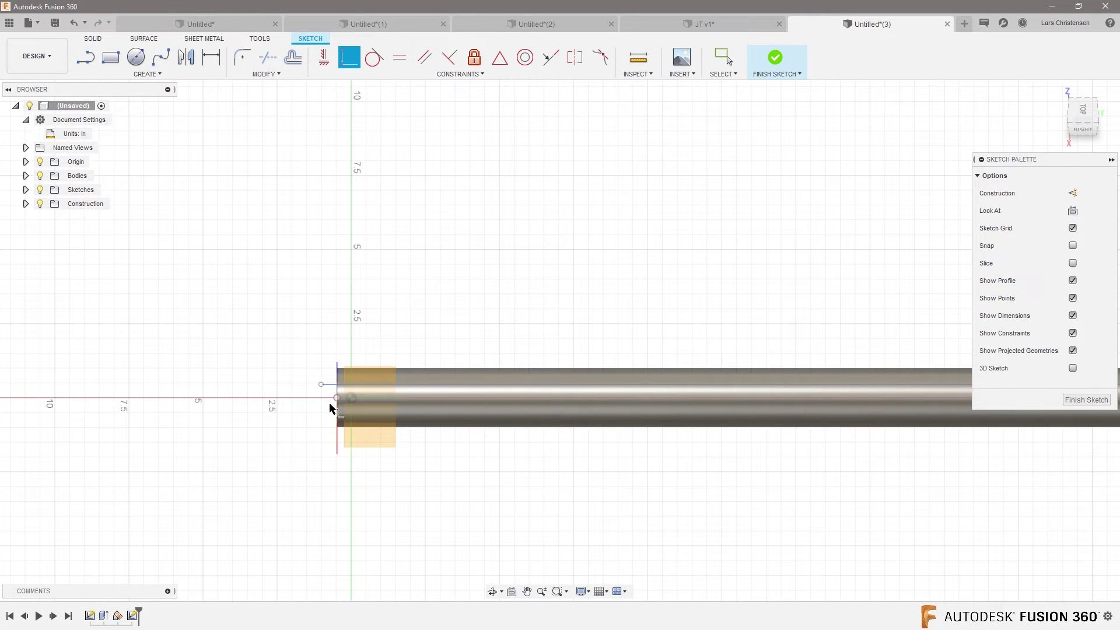
scroll(335, 402, up, 3)
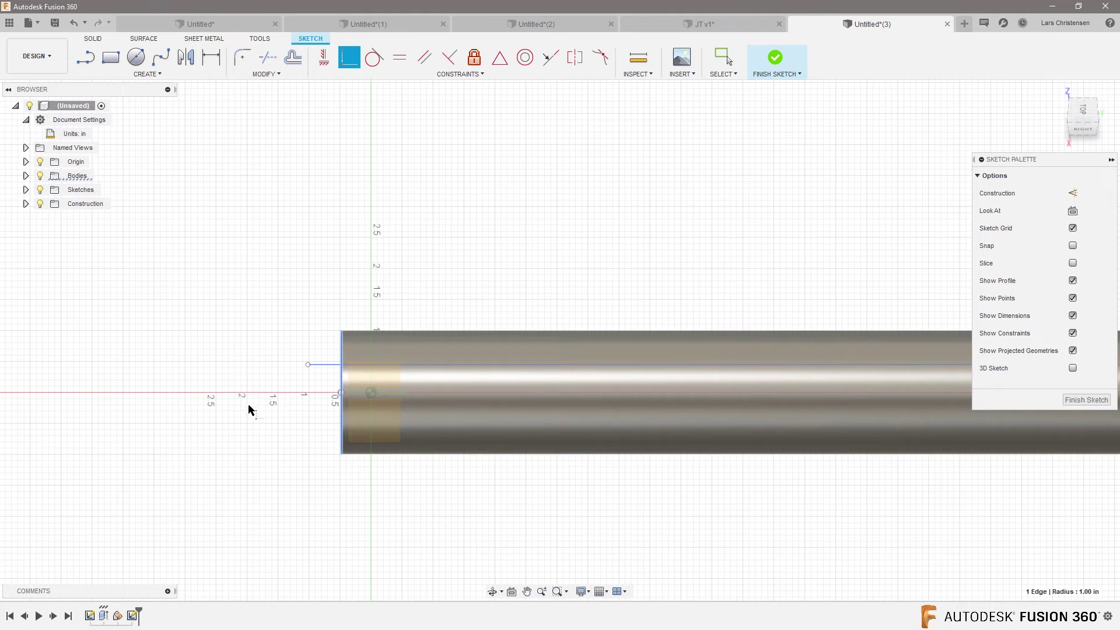
key(Escape)
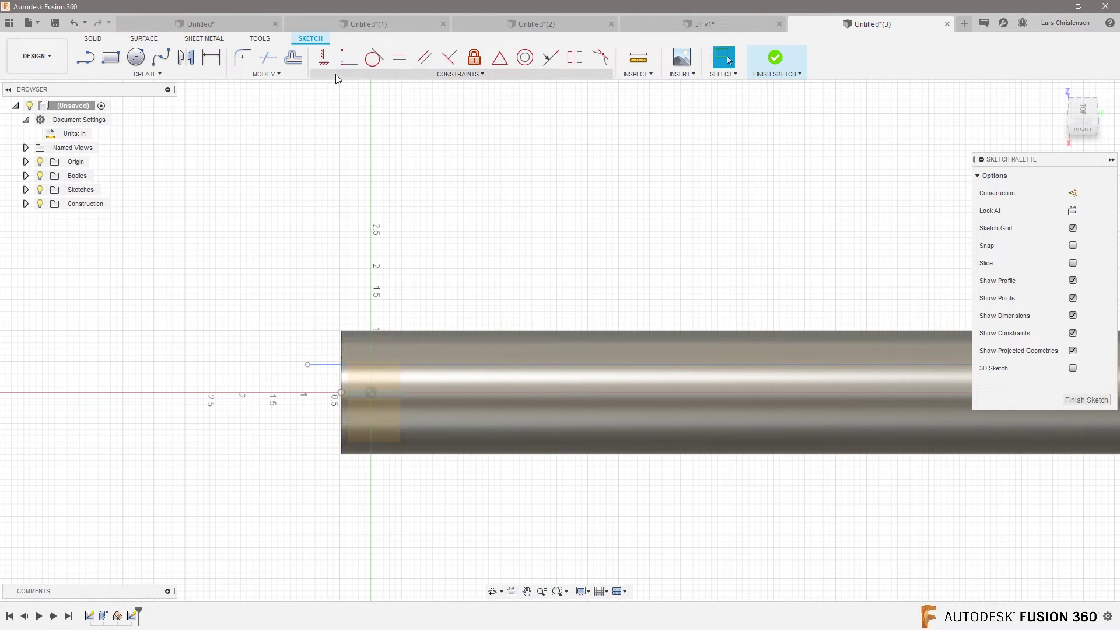
click(349, 57)
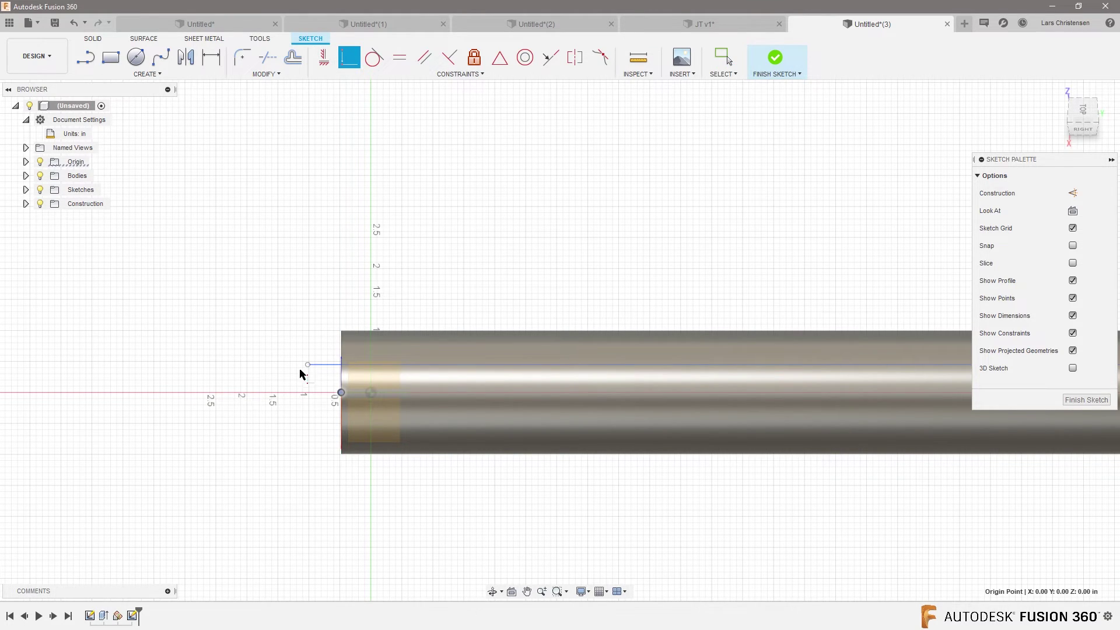
scroll(202, 420, down, 5)
scroll(175, 449, down, 2)
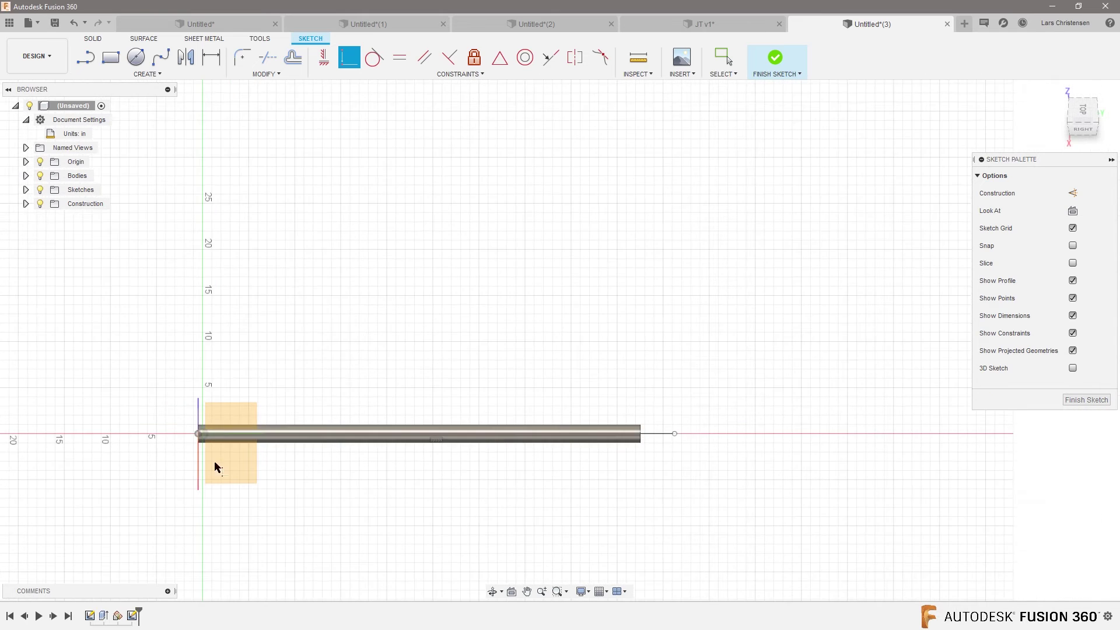
scroll(667, 445, up, 6)
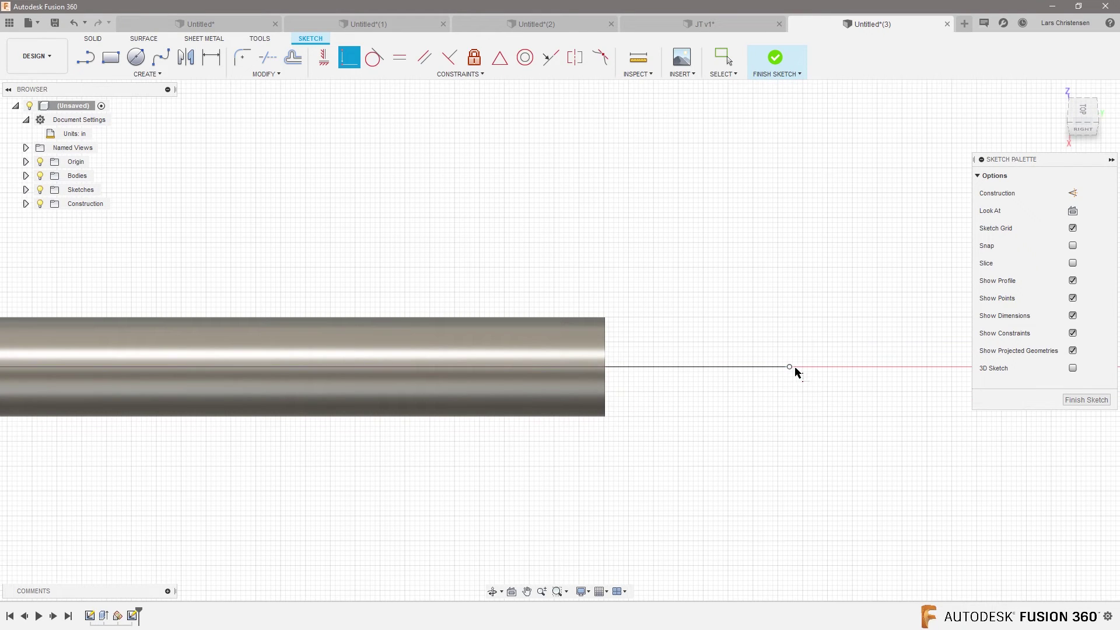
click(789, 367)
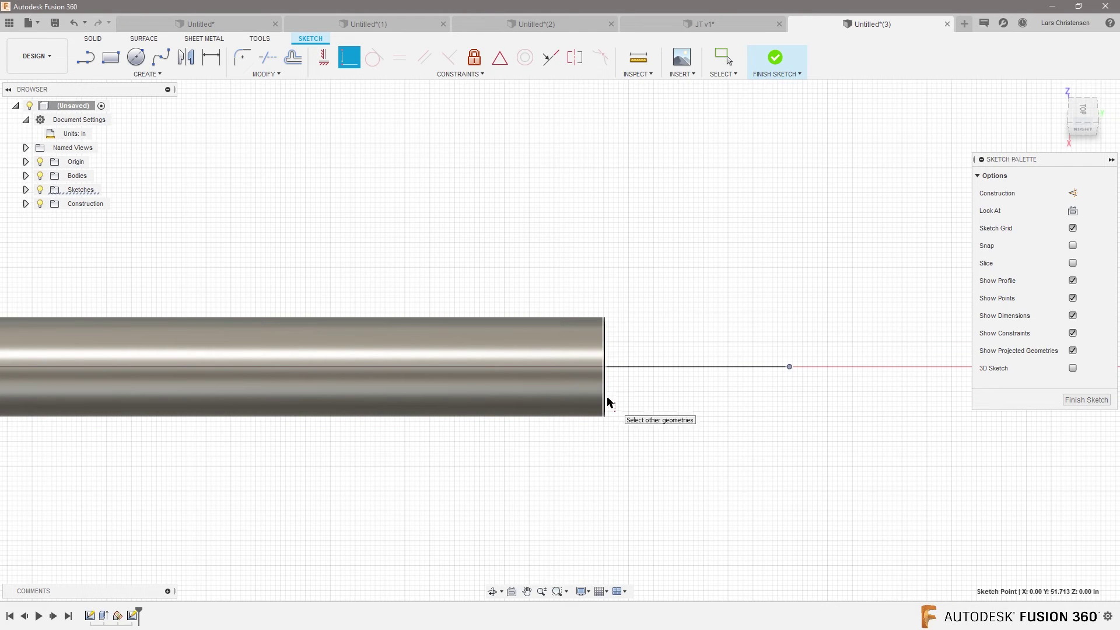
click(606, 401)
scroll(682, 471, down, 3)
scroll(572, 472, down, 3)
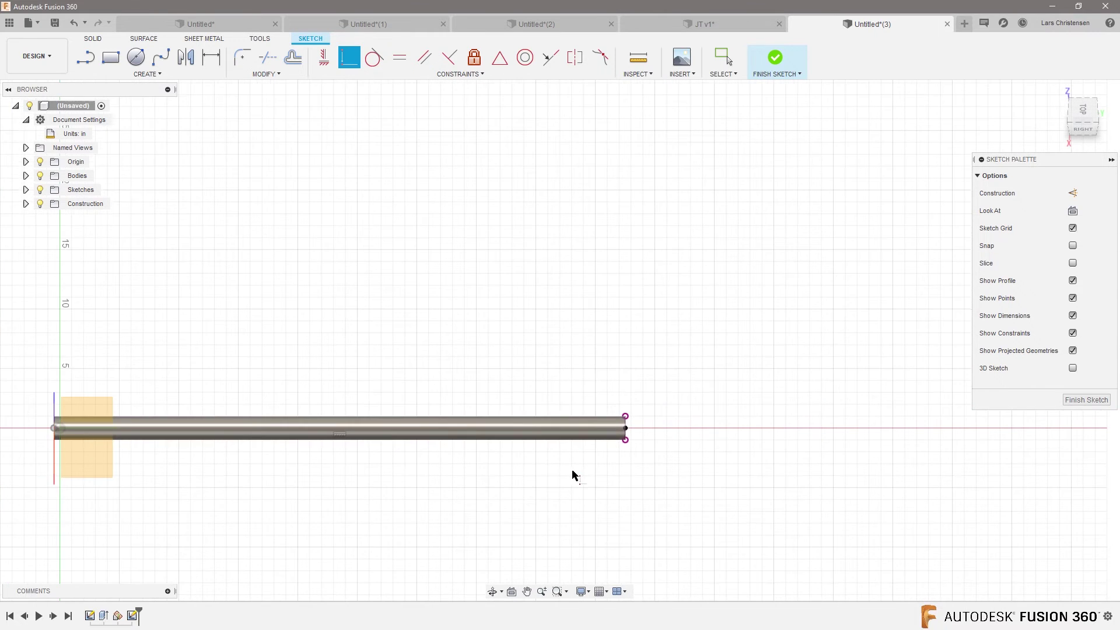
scroll(274, 486, up, 1)
scroll(267, 493, up, 1)
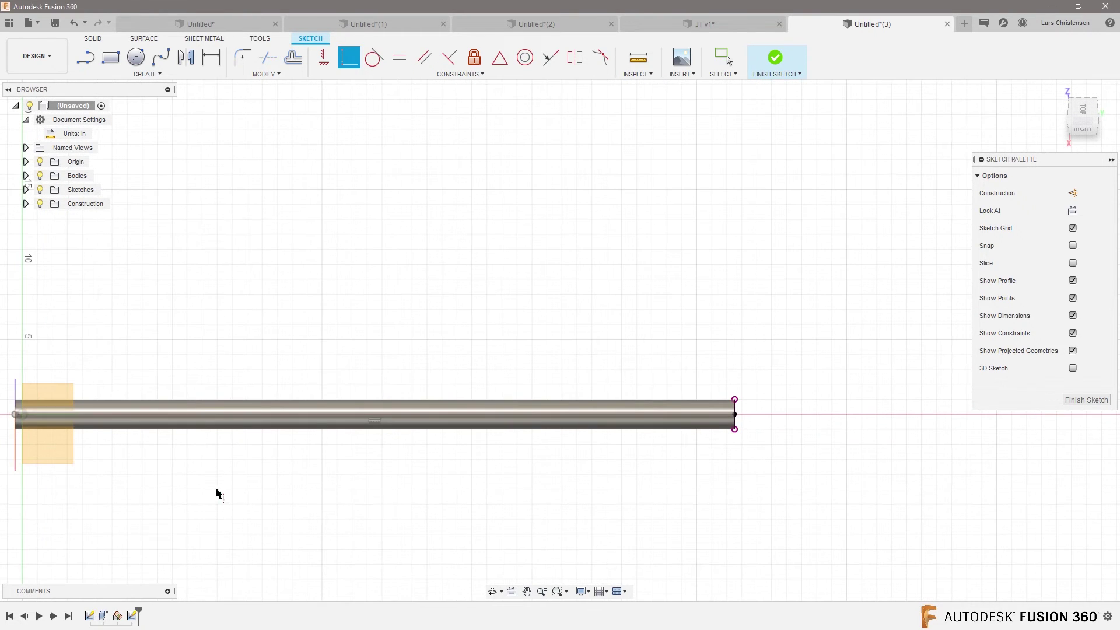
scroll(320, 492, up, 3)
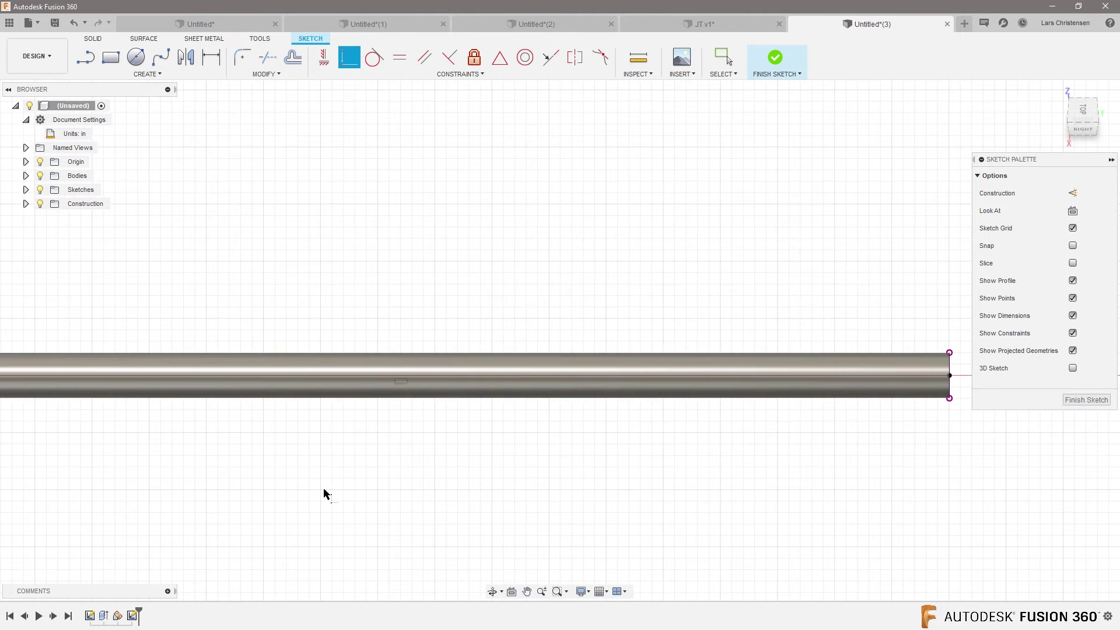
key(c)
scroll(367, 449, up, 4)
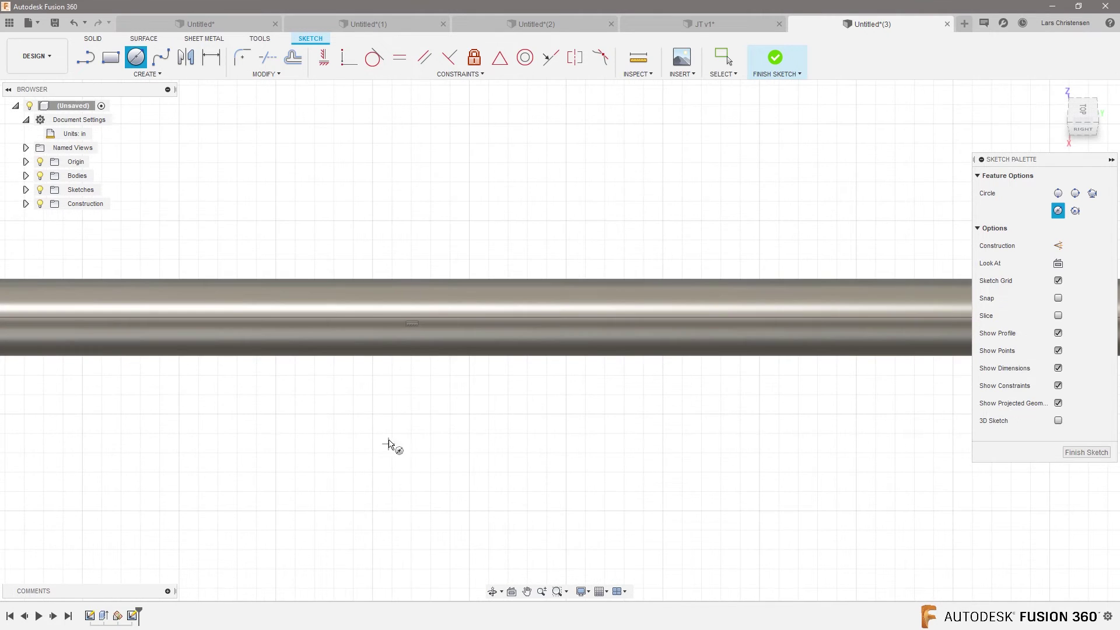
Step: Place a circle at the tube's middle, resize its diameter to 1 in, and finish the sketch
click(409, 315)
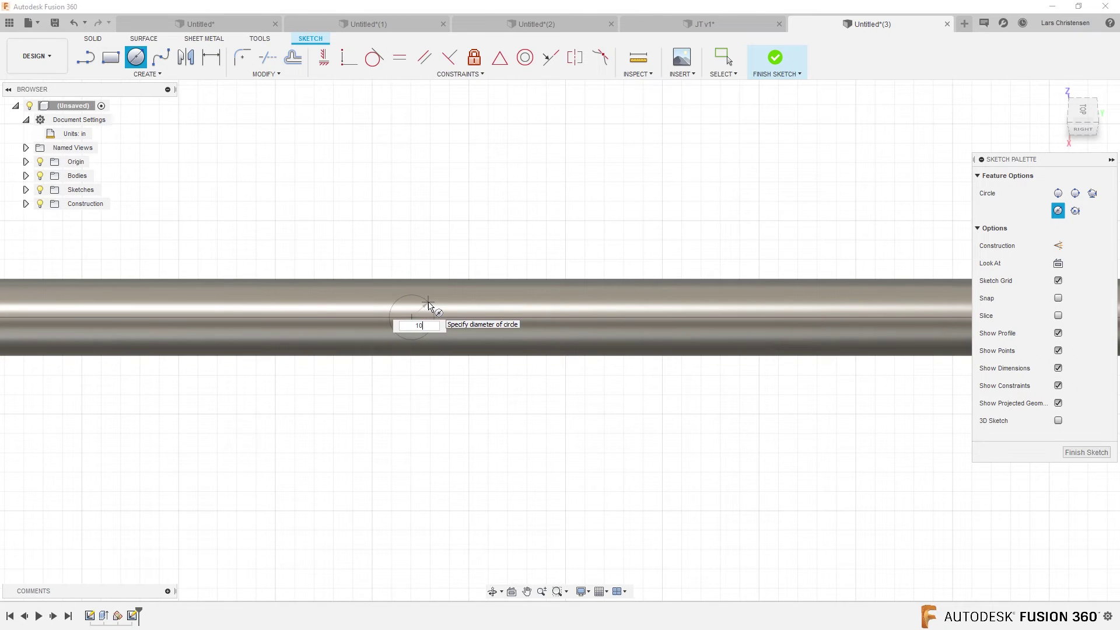
key(Return)
key(Escape)
click(477, 242)
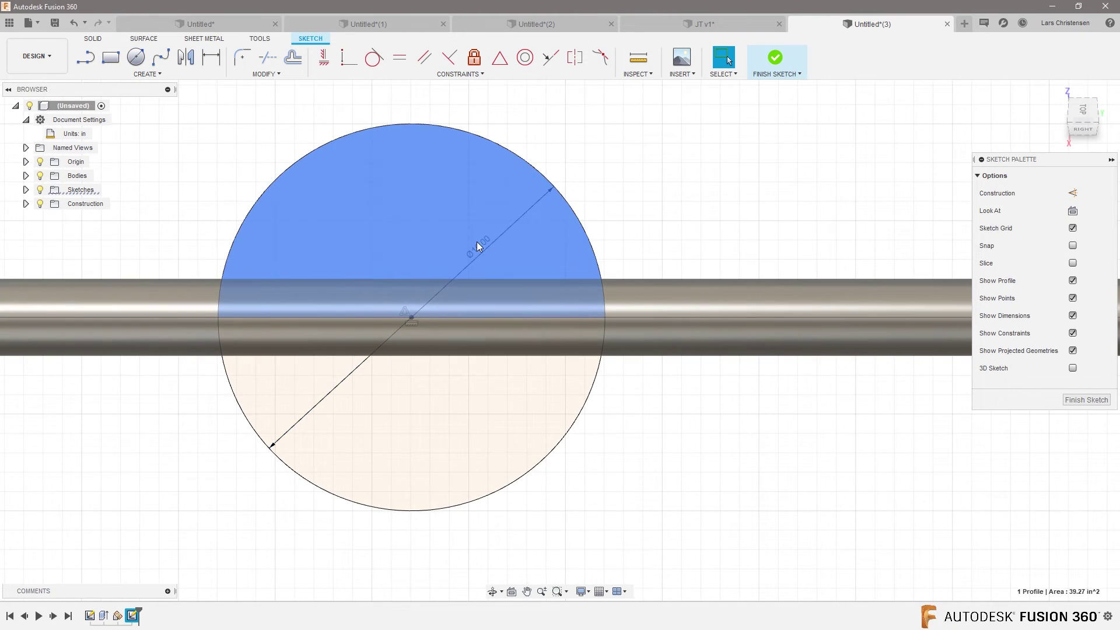
double_click(477, 244)
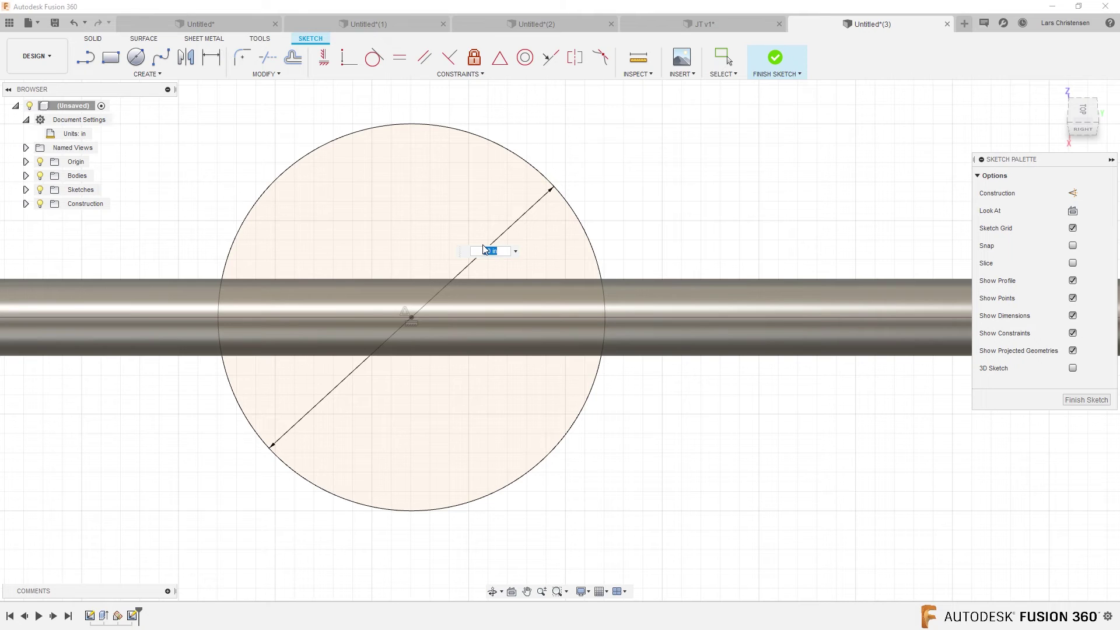
text(1)
key(Return)
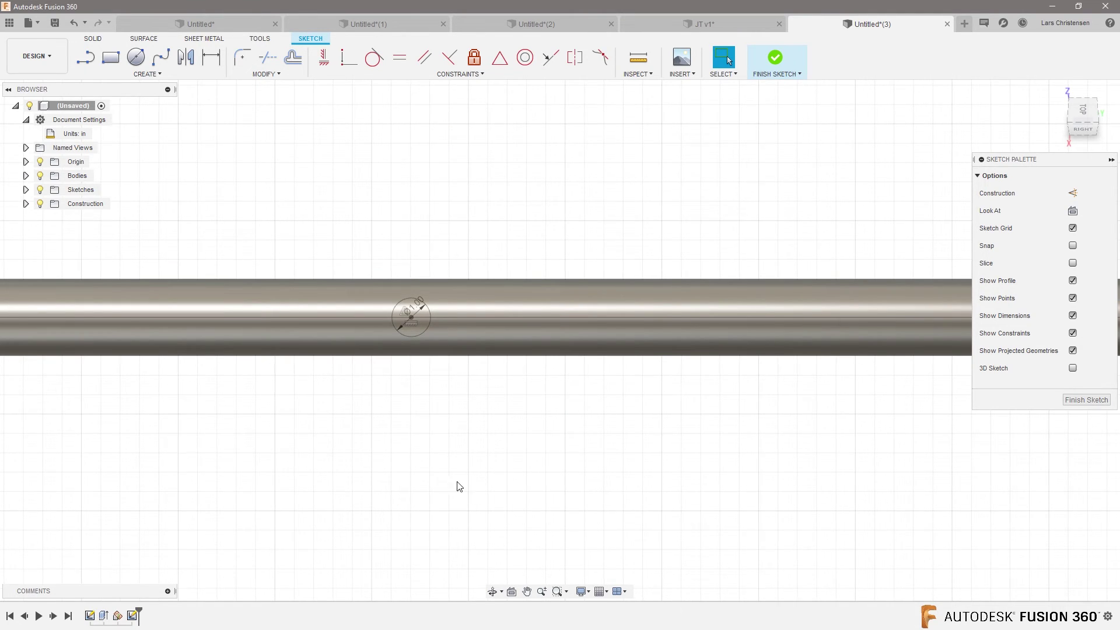
key(q)
scroll(840, 165, up, 5)
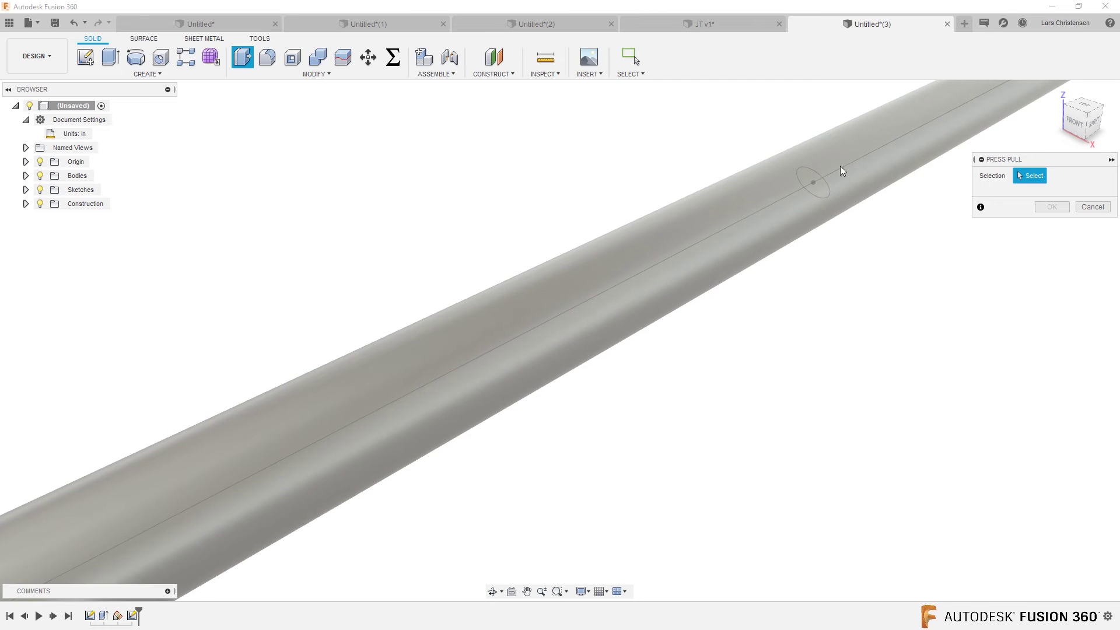
Step: Select both halves of the 1 in circle profile and cut about 5 in into the tube
click(816, 186)
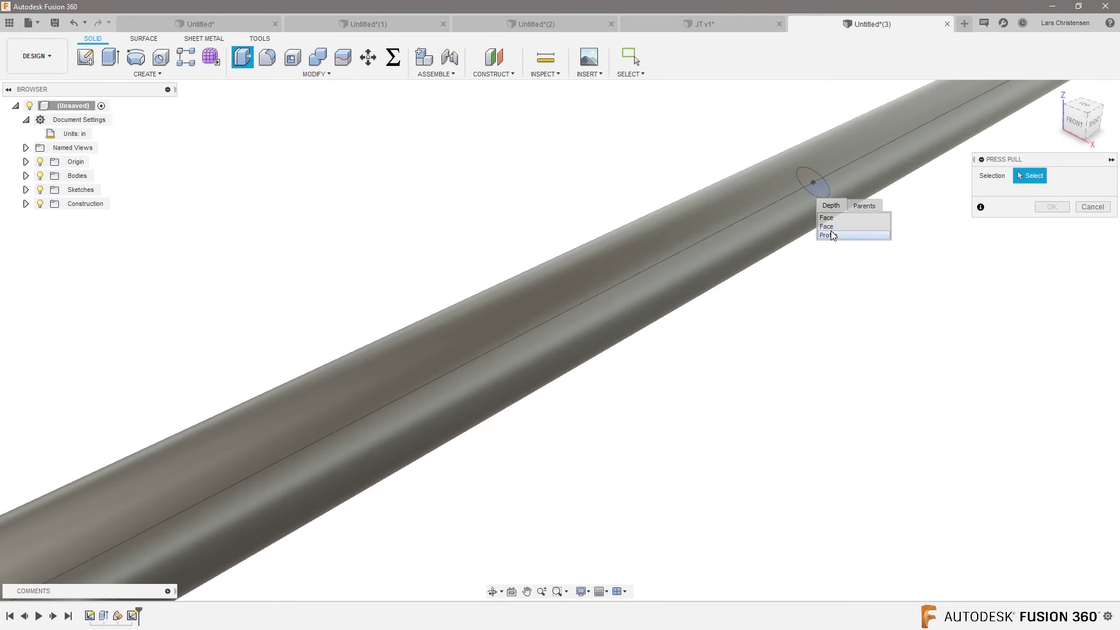
click(832, 235)
click(808, 180)
scroll(614, 303, down, 3)
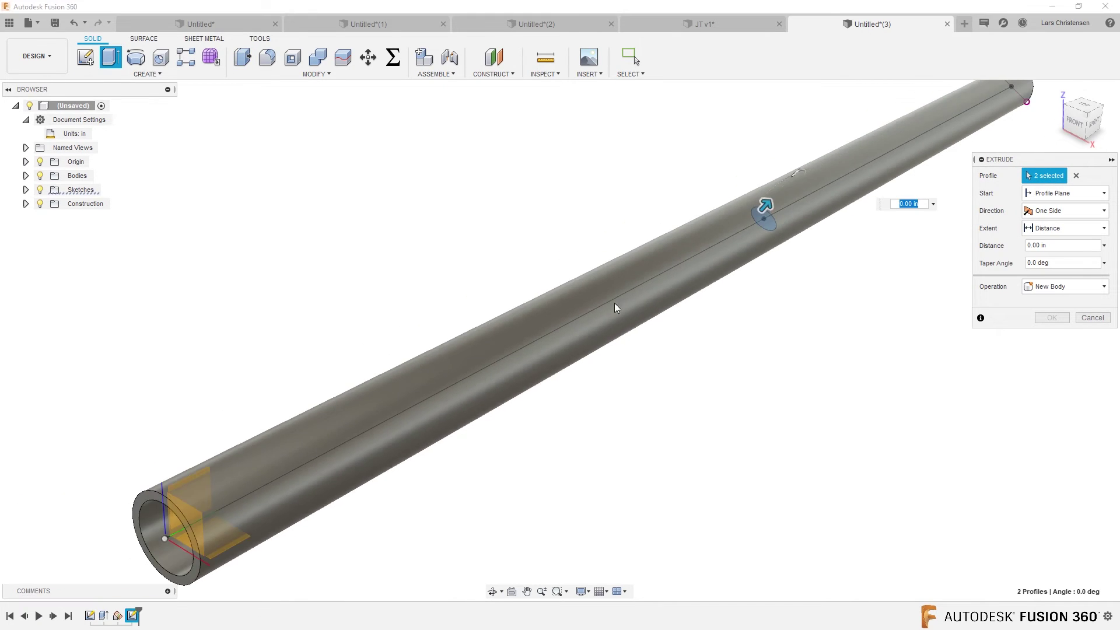
drag(777, 185, 863, 96)
click(1050, 336)
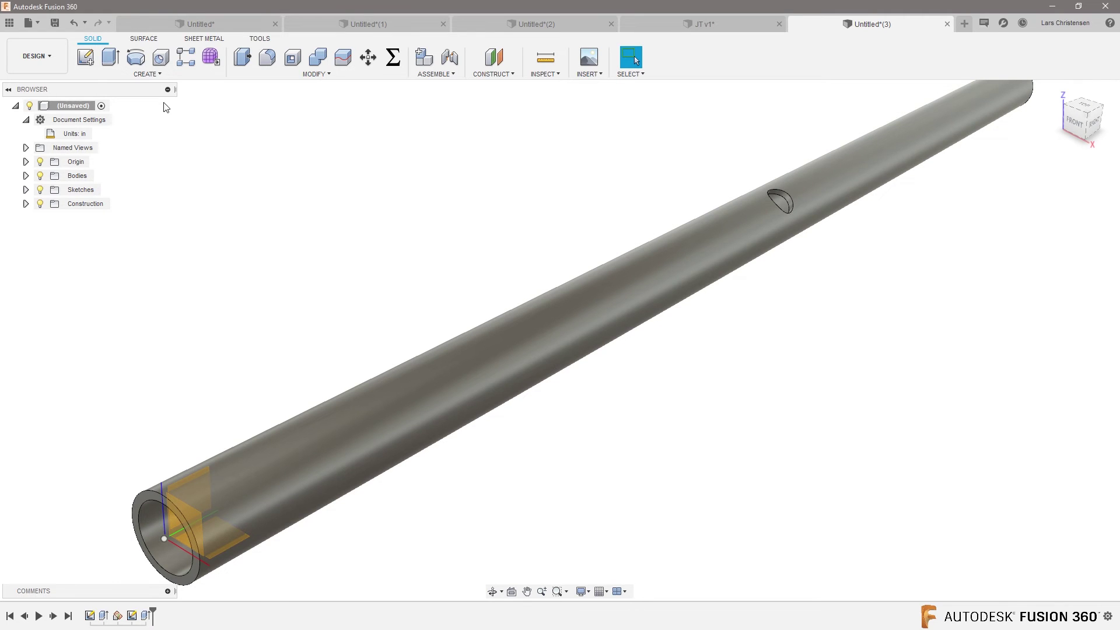
Step: Start a rectangular pattern set to Features, with the hole cut as the feature
mouse_move(121, 341)
click(221, 346)
scroll(850, 194, up, 3)
click(1067, 175)
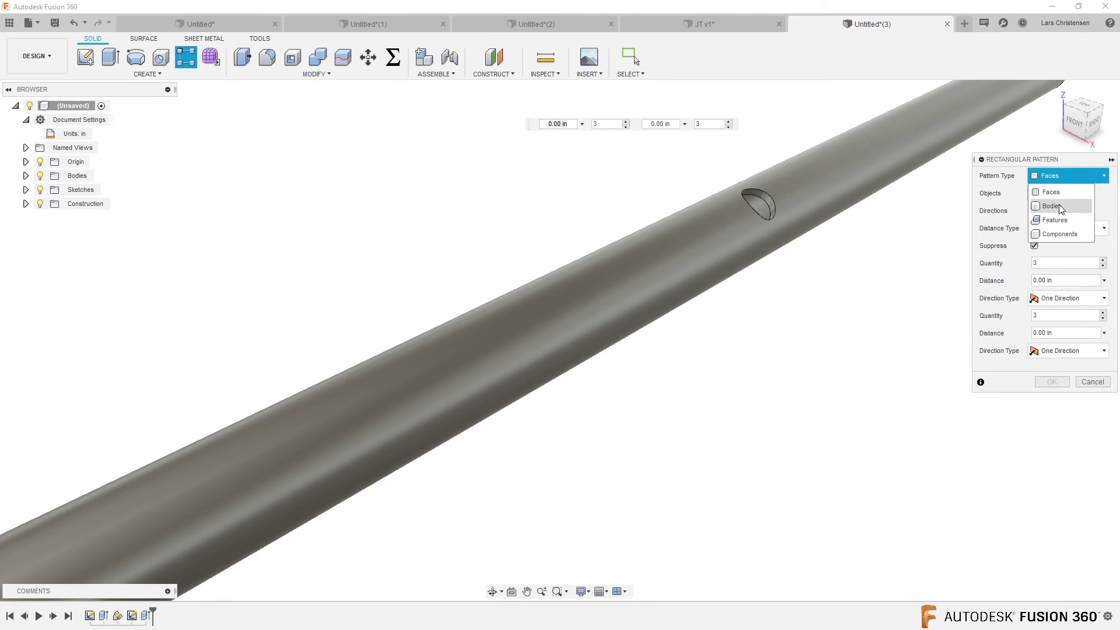
click(1053, 217)
click(146, 616)
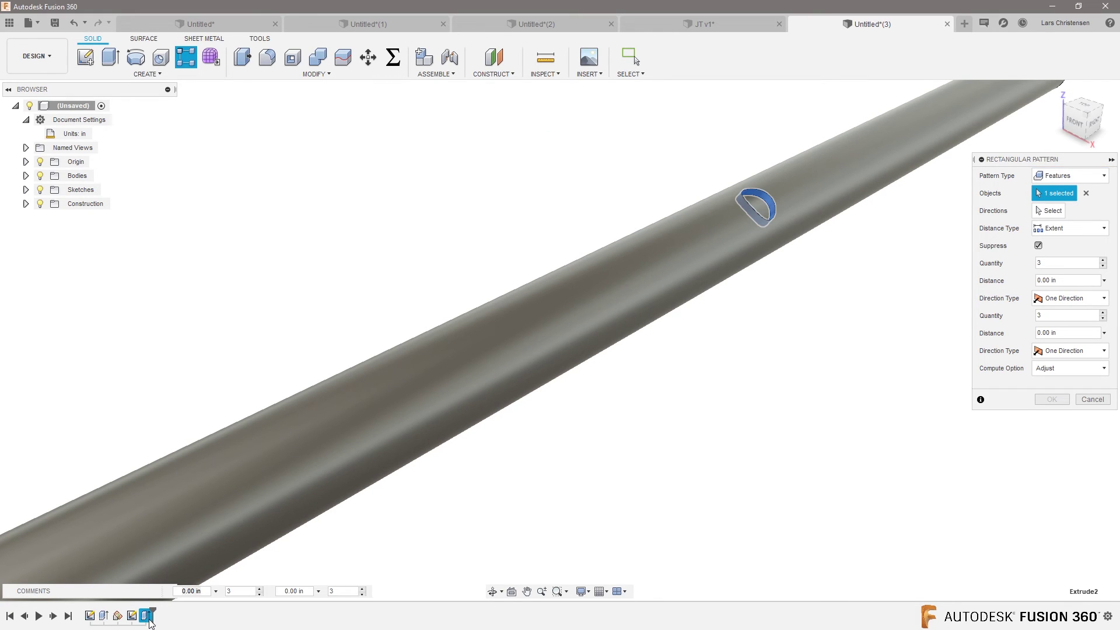
Step: Repeat the hole 8 times along the tube axis over about 21.6 in
click(1049, 211)
scroll(823, 290, down, 3)
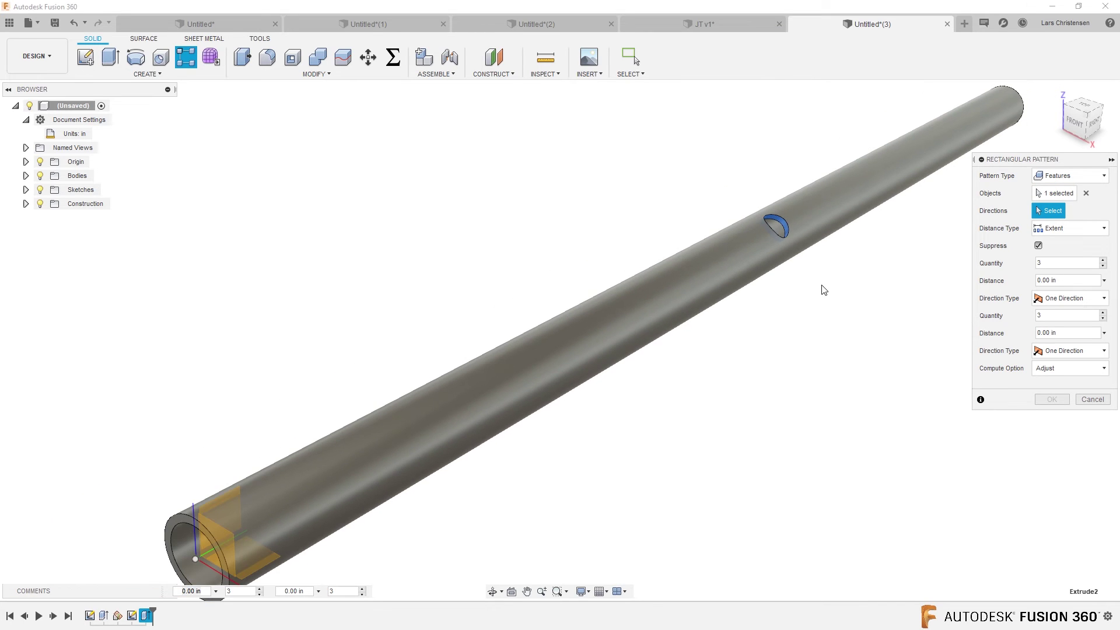
click(207, 552)
scroll(839, 274, up, 4)
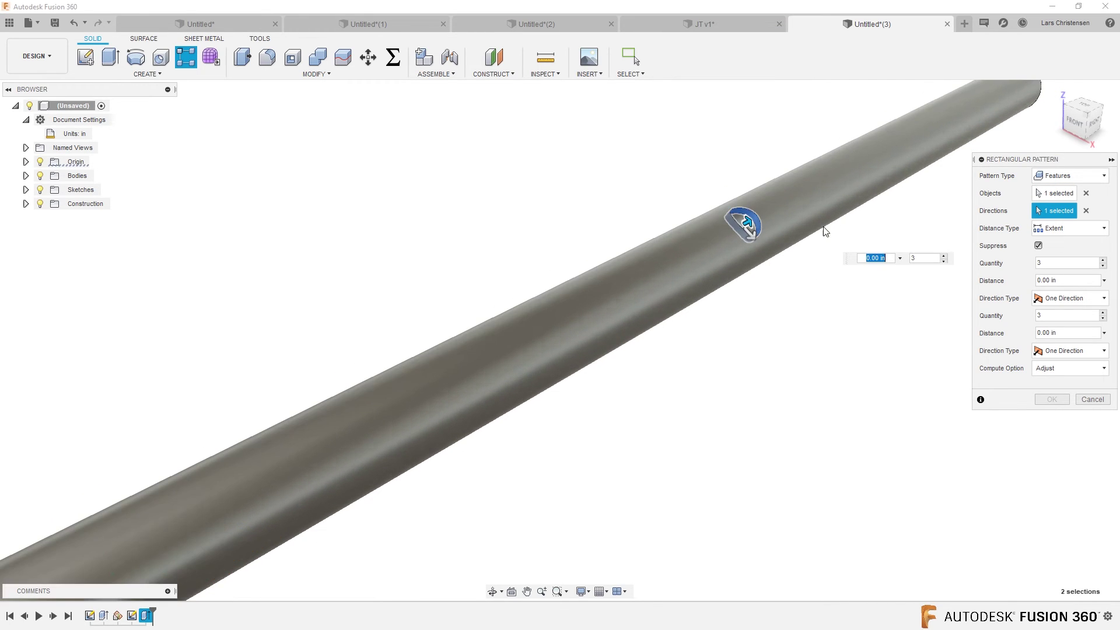
drag(752, 219, 383, 438)
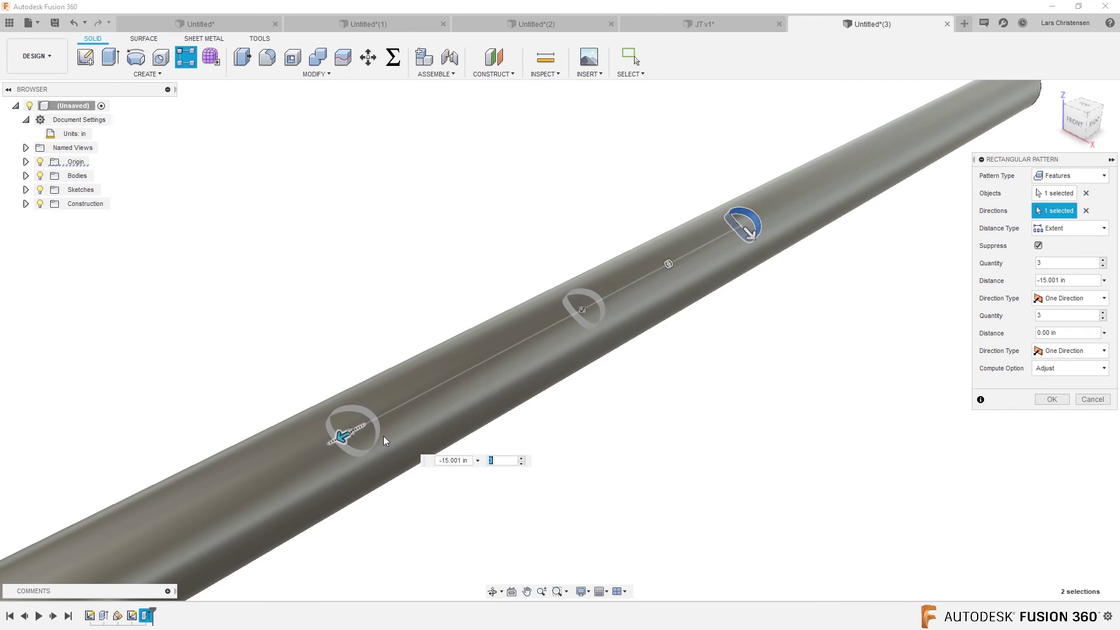
click(519, 462)
text(8)
scroll(440, 475, down, 3)
drag(374, 460, 195, 554)
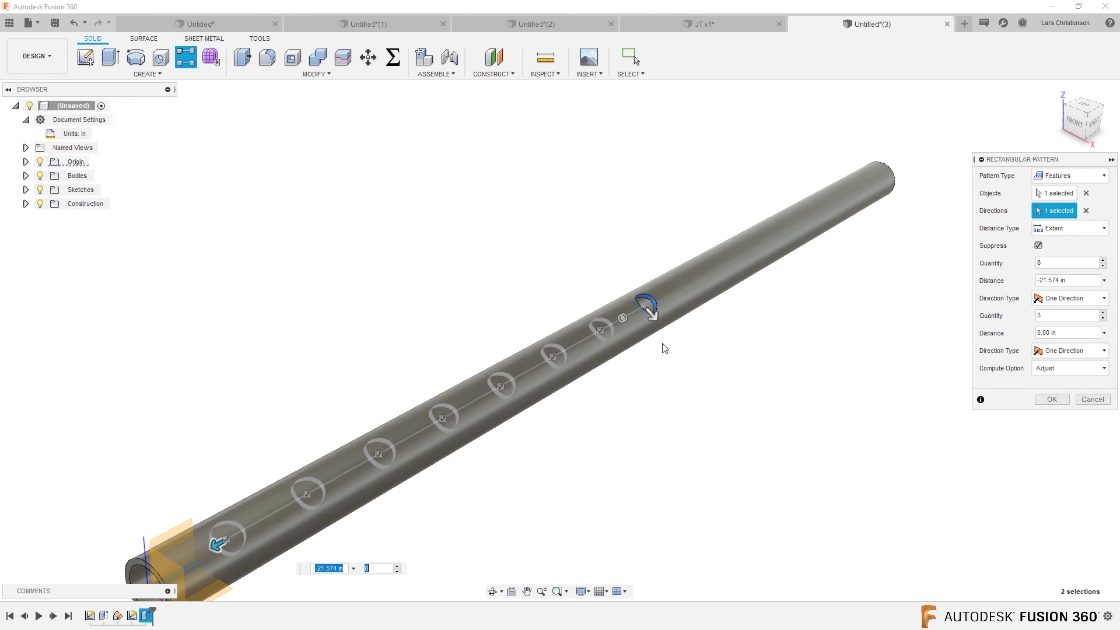
click(1042, 402)
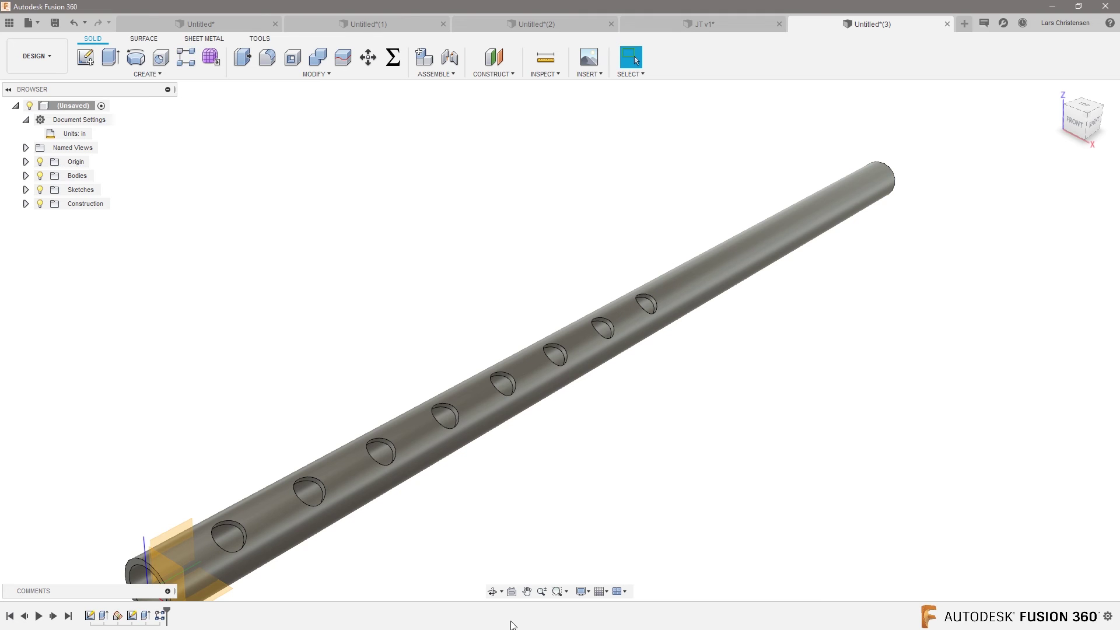